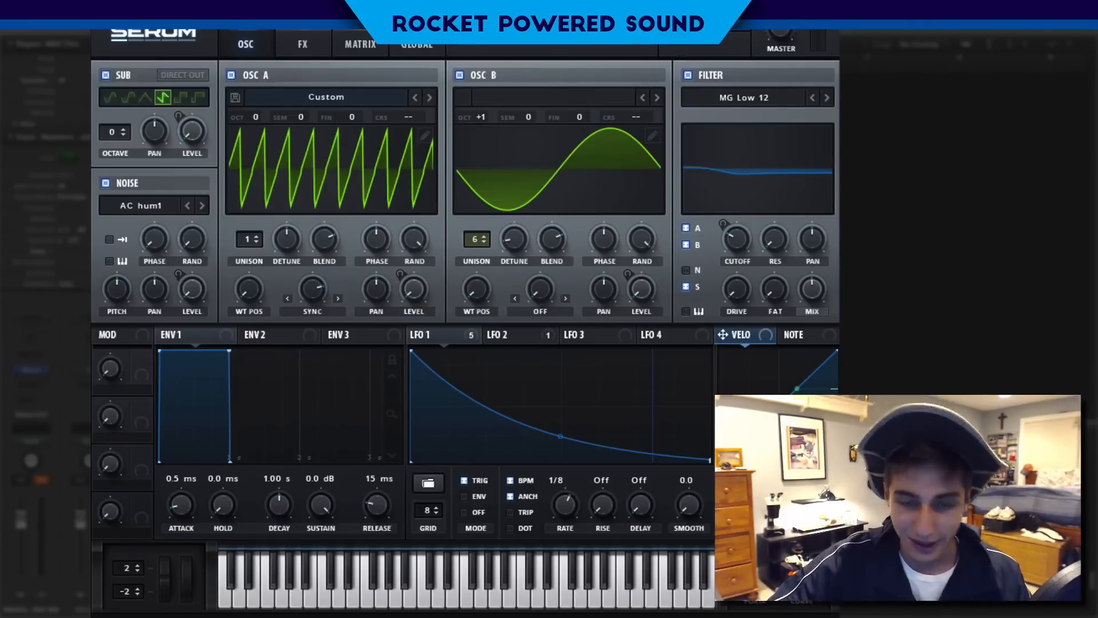
- Initialize the preset and turn on the sub oscillator with a saw wave
{"action": "left_click", "coordinate": [739, 30]}
{"action": "left_click", "coordinate": [761, 89]}
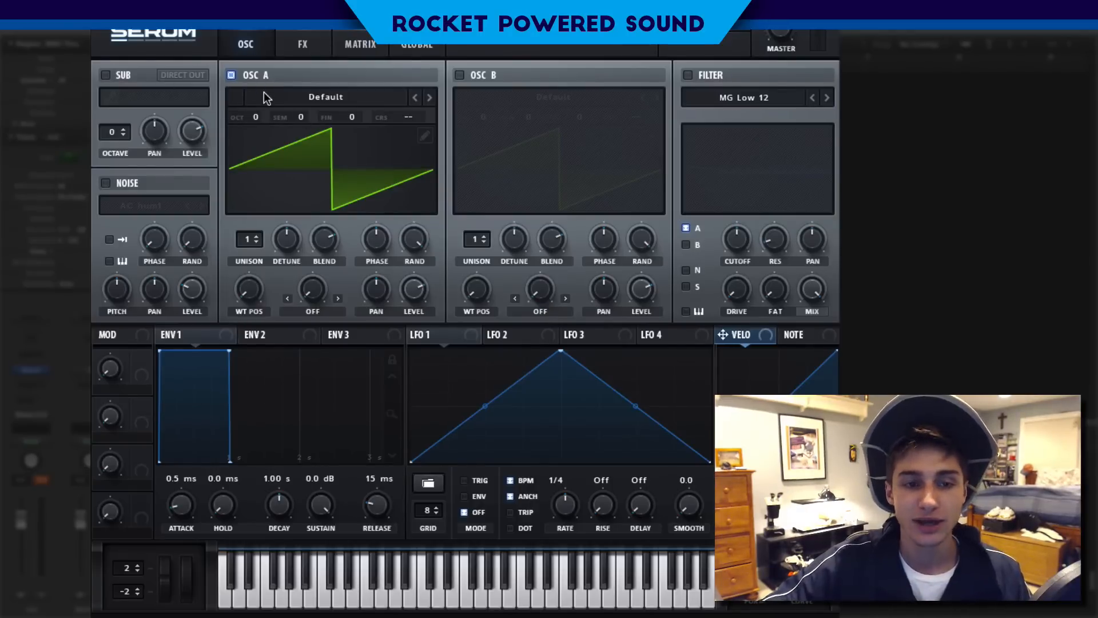
{"action": "left_click", "coordinate": [107, 76]}
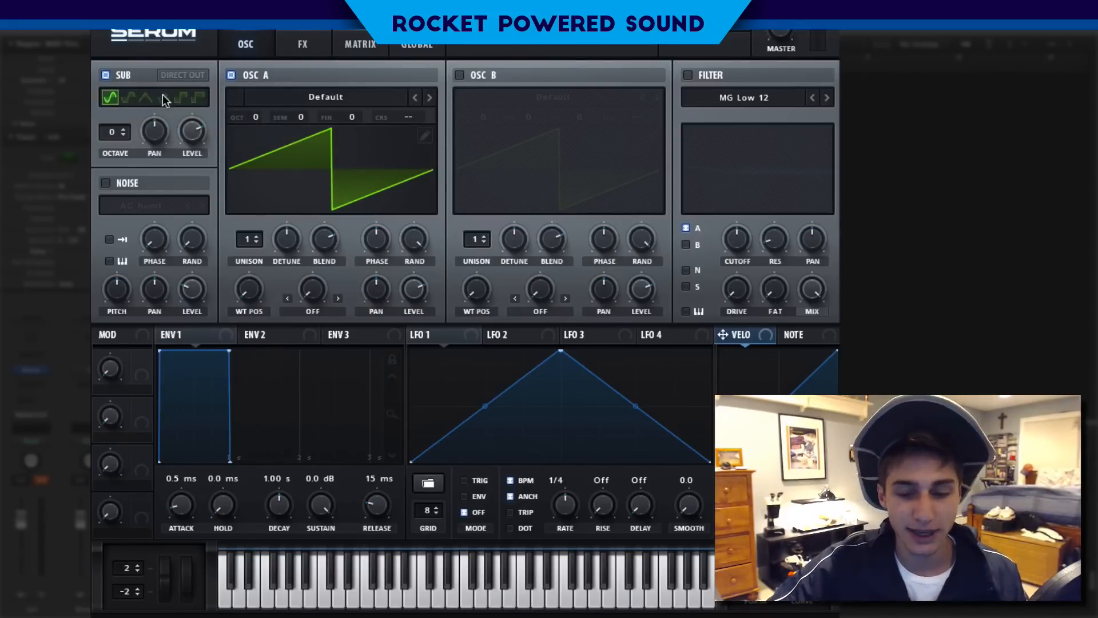
{"action": "left_click", "coordinate": [163, 98]}
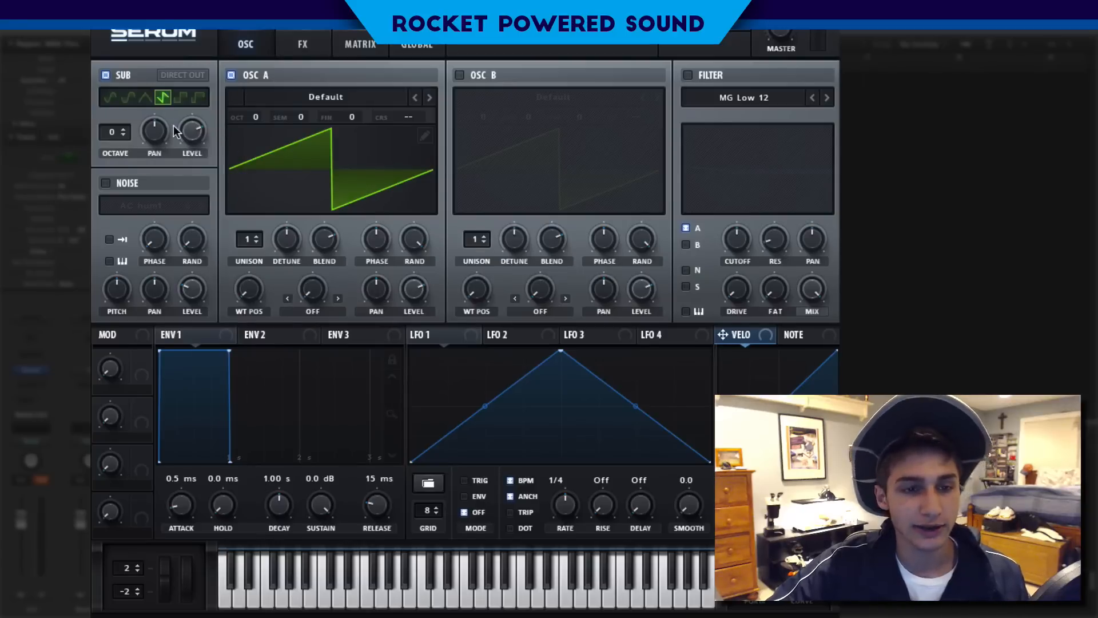
- Turn on the noise source with AC hum1 and oscillator B, with all four source levels at zero
{"action": "left_click", "coordinate": [128, 182]}
{"action": "left_click", "coordinate": [459, 75]}
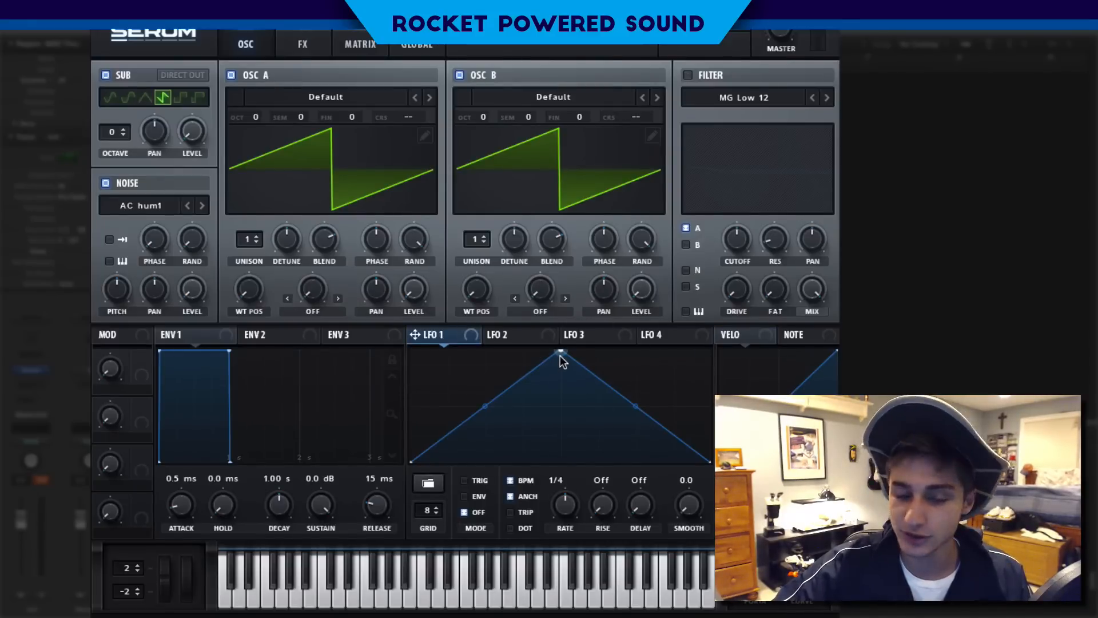
- Shape LFO 1 as a concave decay from full level to zero, in Trig mode at a 1/8 rate
{"action": "left_click_drag", "start_coordinate": [562, 352], "coordinate": [412, 350]}
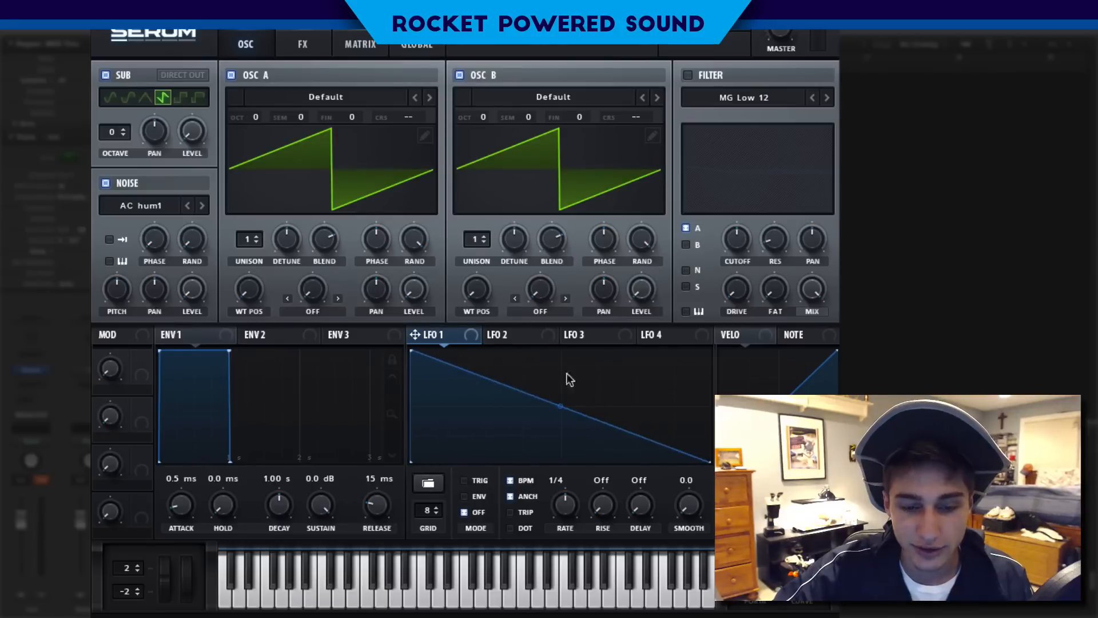
{"action": "left_click_drag", "start_coordinate": [561, 405], "coordinate": [543, 415]}
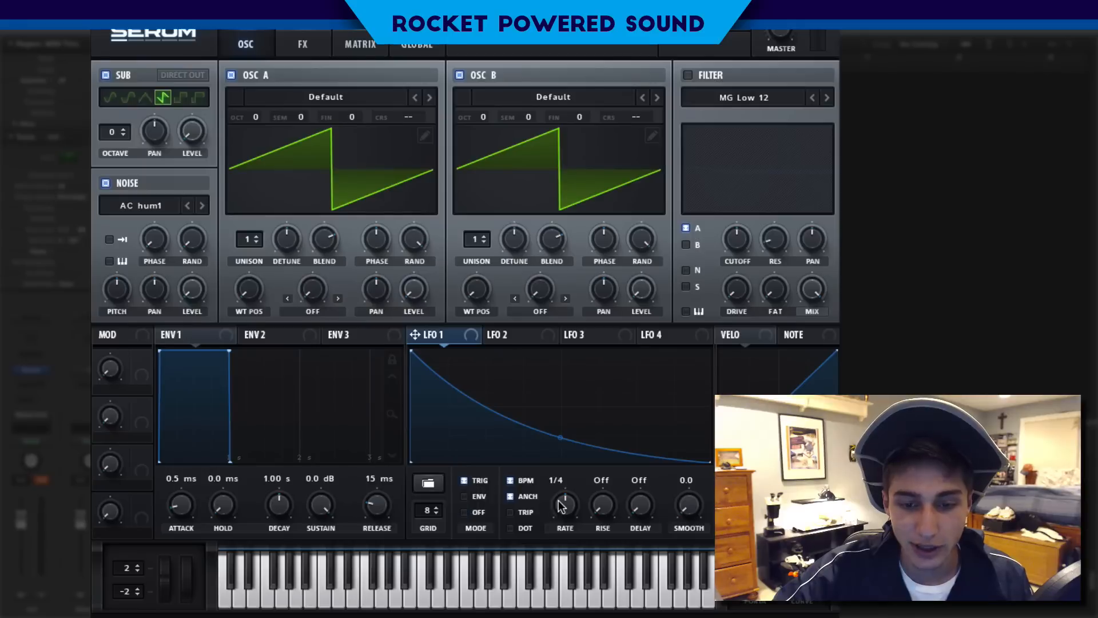
{"action": "left_click_drag", "start_coordinate": [566, 498], "coordinate": [568, 493]}
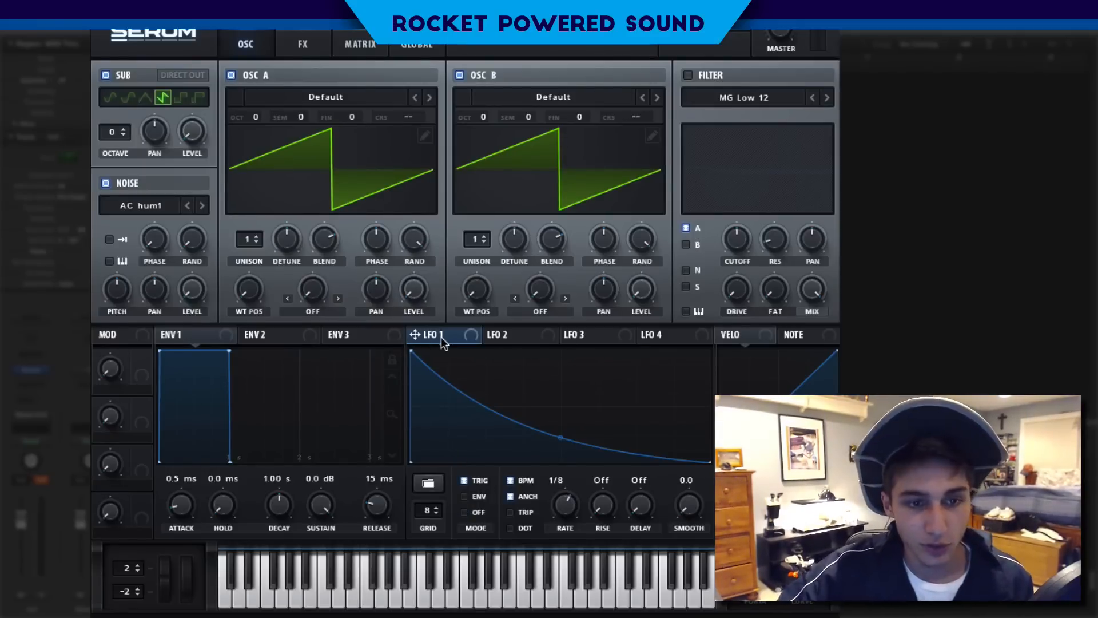
- Assign LFO 1 to the levels of the sub, noise, oscillator A and oscillator B, with a smaller amount on the noise
{"action": "left_click_drag", "start_coordinate": [443, 334], "coordinate": [198, 132]}
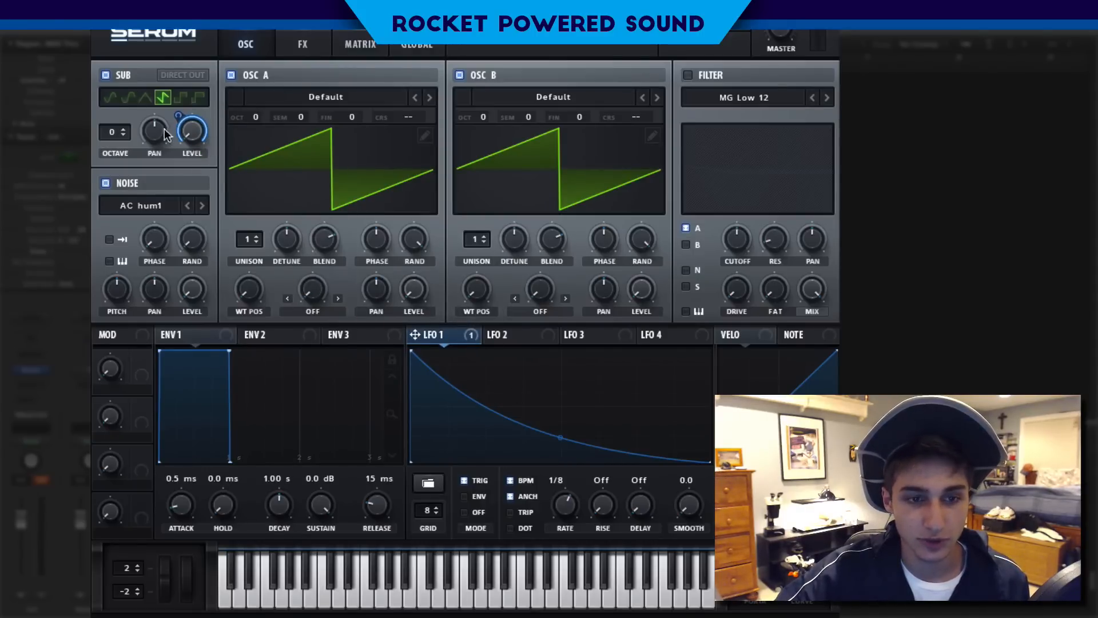
{"action": "left_click_drag", "start_coordinate": [416, 334], "coordinate": [141, 308]}
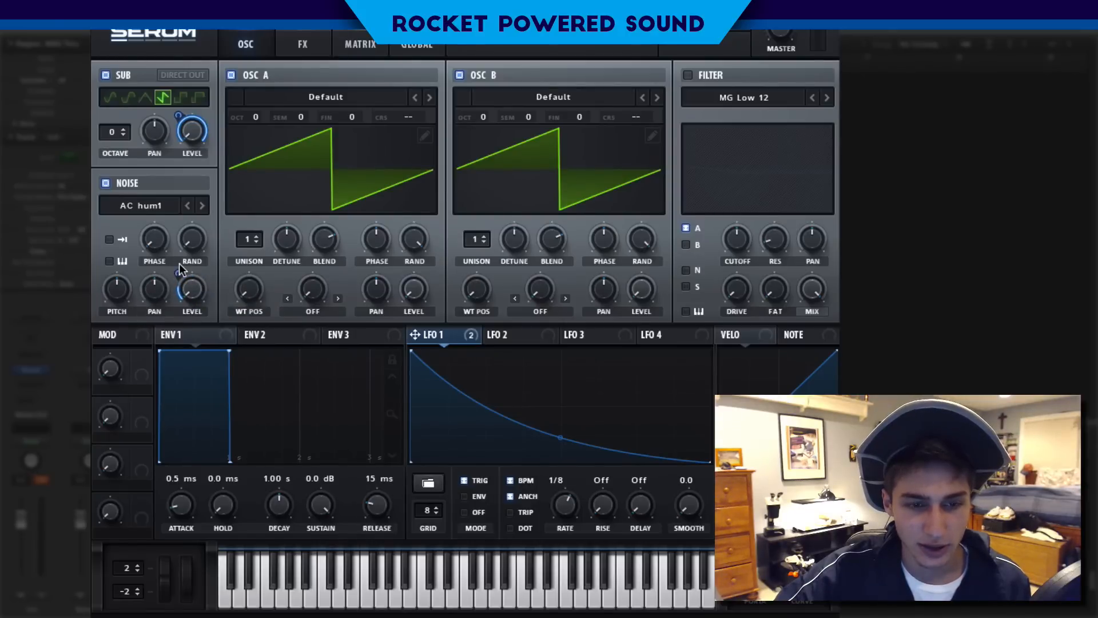
{"action": "left_click_drag", "start_coordinate": [178, 269], "coordinate": [178, 262]}
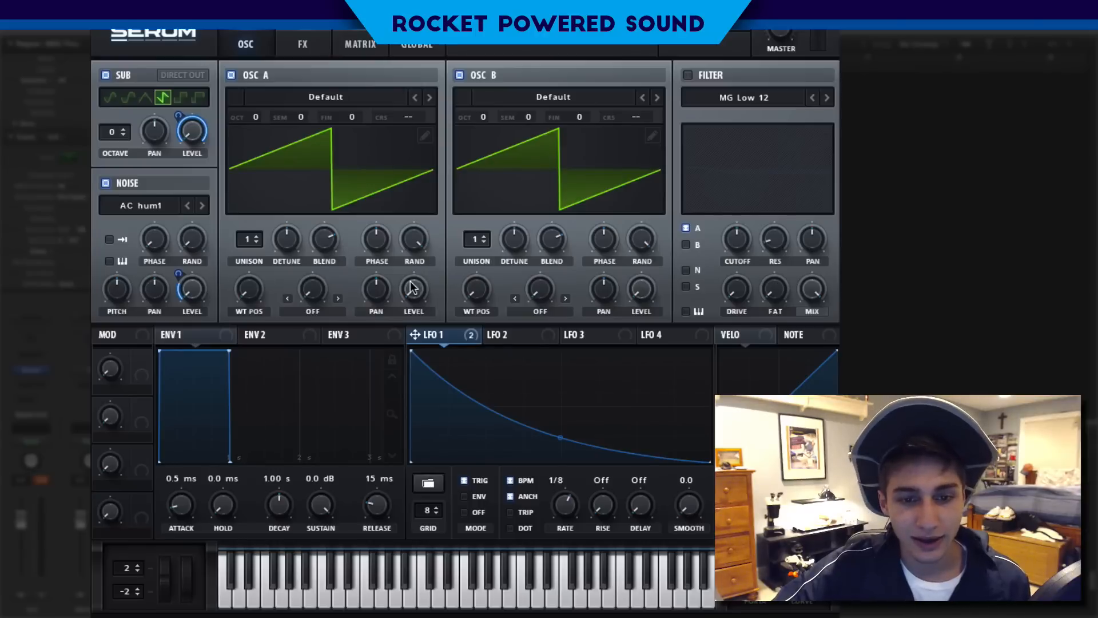
{"action": "left_click_drag", "start_coordinate": [426, 333], "coordinate": [642, 291]}
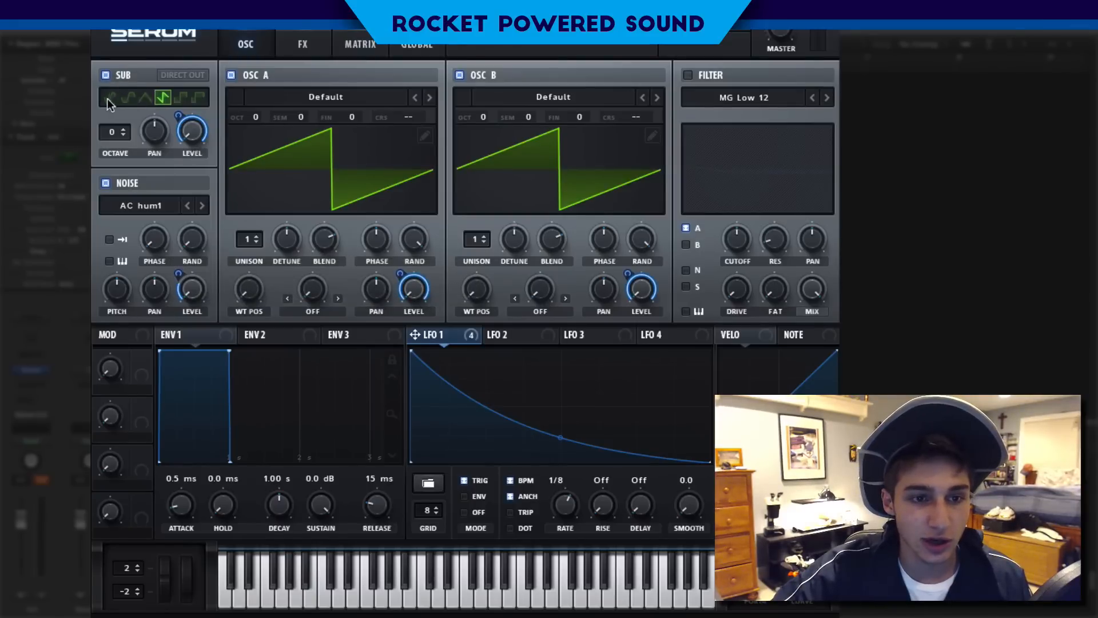
{"action": "left_click", "coordinate": [162, 97]}
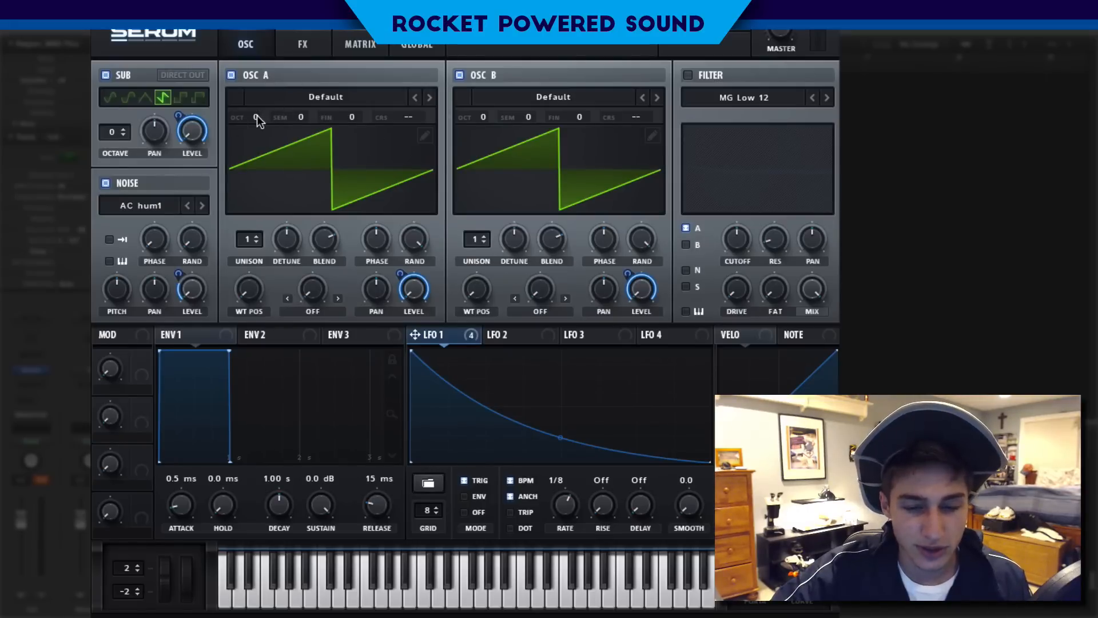
- Set oscillator A's warp mode to Sync (No Window) and raise the sync amount to about eight saw cycles
{"action": "left_click", "coordinate": [309, 311]}
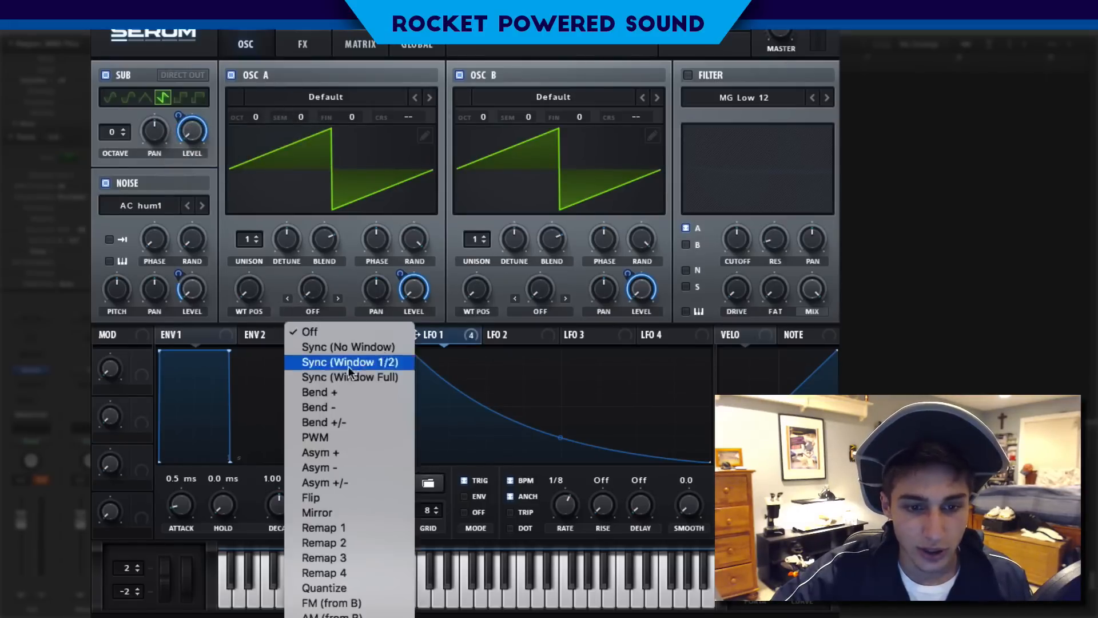
{"action": "left_click", "coordinate": [355, 342]}
{"action": "left_click_drag", "start_coordinate": [312, 289], "coordinate": [315, 147]}
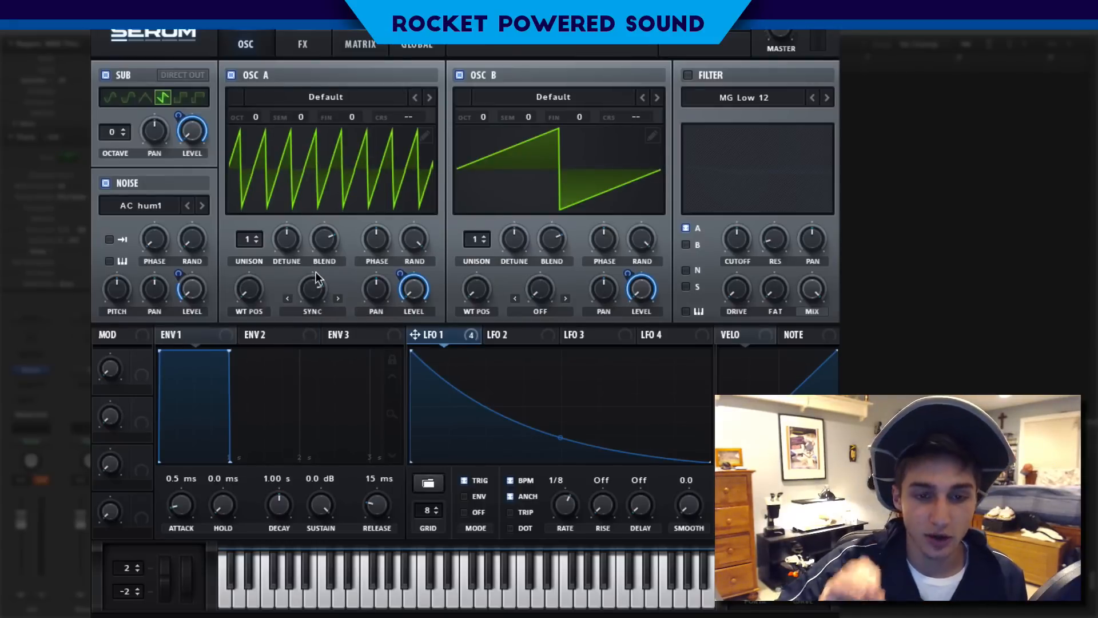
- Turn off the noise, the sub and oscillator B to isolate oscillator A
{"action": "left_click", "coordinate": [105, 183]}
{"action": "left_click", "coordinate": [105, 75]}
{"action": "left_click", "coordinate": [459, 75]}
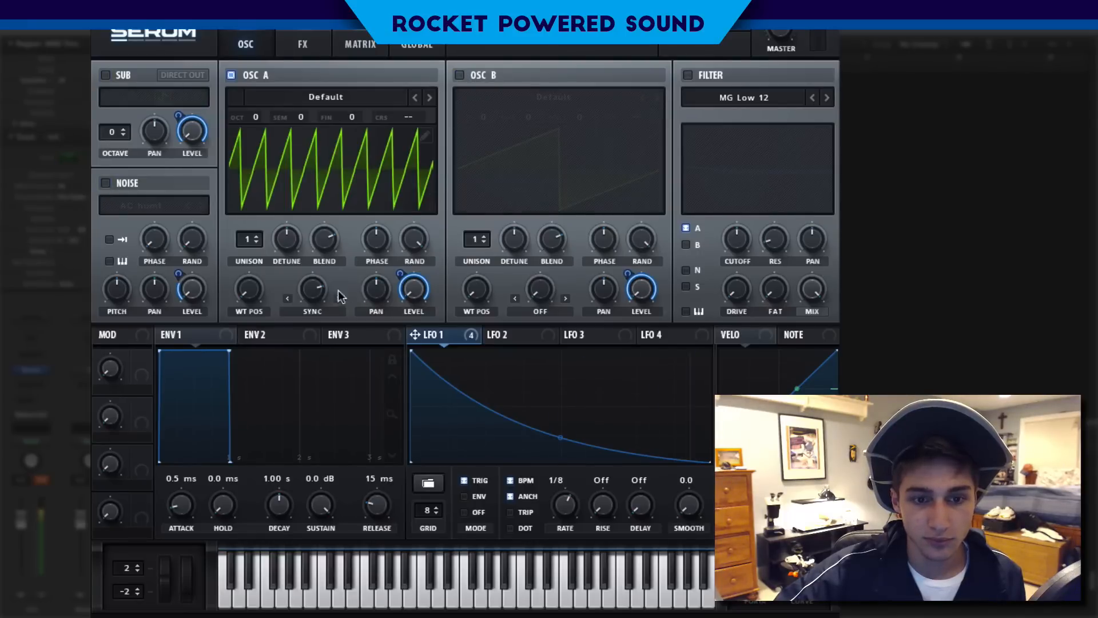
- Reset oscillator A's sync amount and sweep it back up to audition the effect, using the 3D wavetable view
{"action": "double_click", "coordinate": [311, 298]}
{"action": "mouse_move", "coordinate": [256, 116]}
{"action": "left_mouse_down"}
{"action": "mouse_move", "coordinate": [273, 66]}
{"action": "mouse_move", "coordinate": [262, 129]}
{"action": "left_mouse_up"}
{"action": "left_click_drag", "start_coordinate": [311, 291], "coordinate": [324, 207]}
{"action": "left_click", "coordinate": [325, 204]}
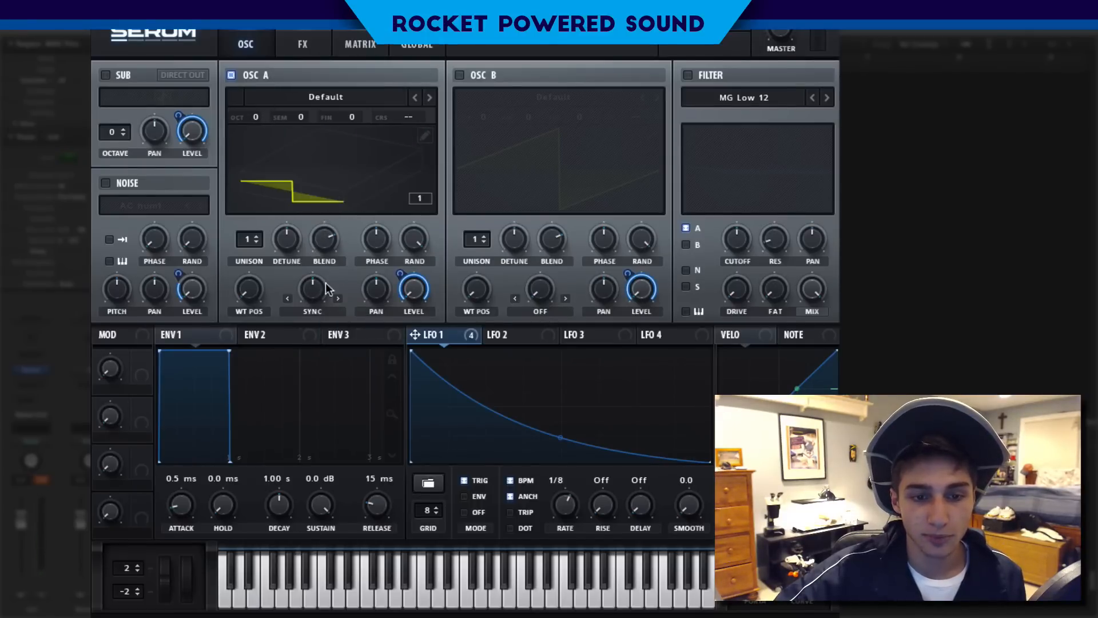
{"action": "mouse_move", "coordinate": [319, 291]}
{"action": "left_mouse_down"}
{"action": "mouse_move", "coordinate": [343, 204]}
{"action": "mouse_move", "coordinate": [320, 269]}
{"action": "mouse_move", "coordinate": [305, 239]}
{"action": "mouse_move", "coordinate": [291, 262]}
{"action": "mouse_move", "coordinate": [301, 284]}
{"action": "mouse_move", "coordinate": [318, 282]}
{"action": "mouse_move", "coordinate": [333, 253]}
{"action": "mouse_move", "coordinate": [320, 283]}
{"action": "left_mouse_up"}
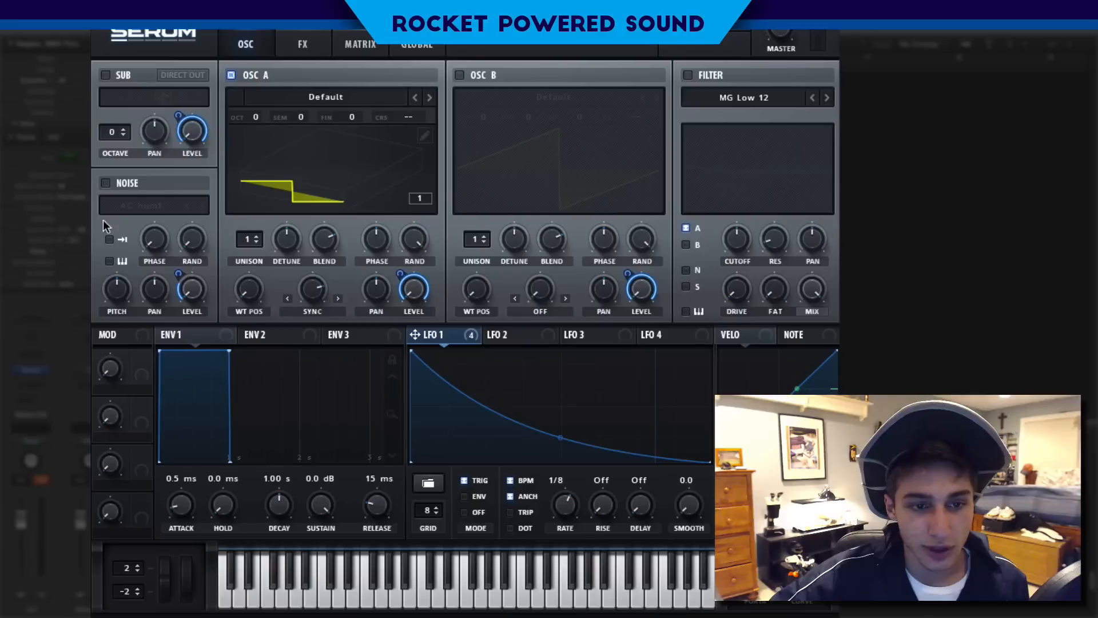
- Turn the noise, sub and oscillator B back on and return oscillator A to the 2D waveform view
{"action": "left_click", "coordinate": [105, 183]}
{"action": "left_click", "coordinate": [107, 75]}
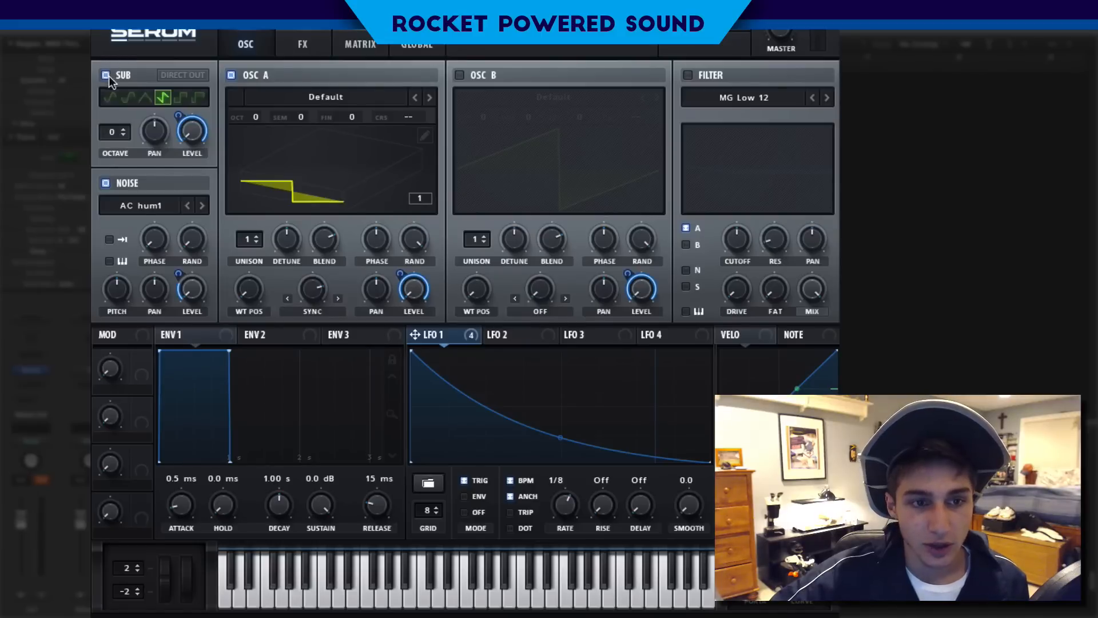
{"action": "left_click", "coordinate": [462, 75]}
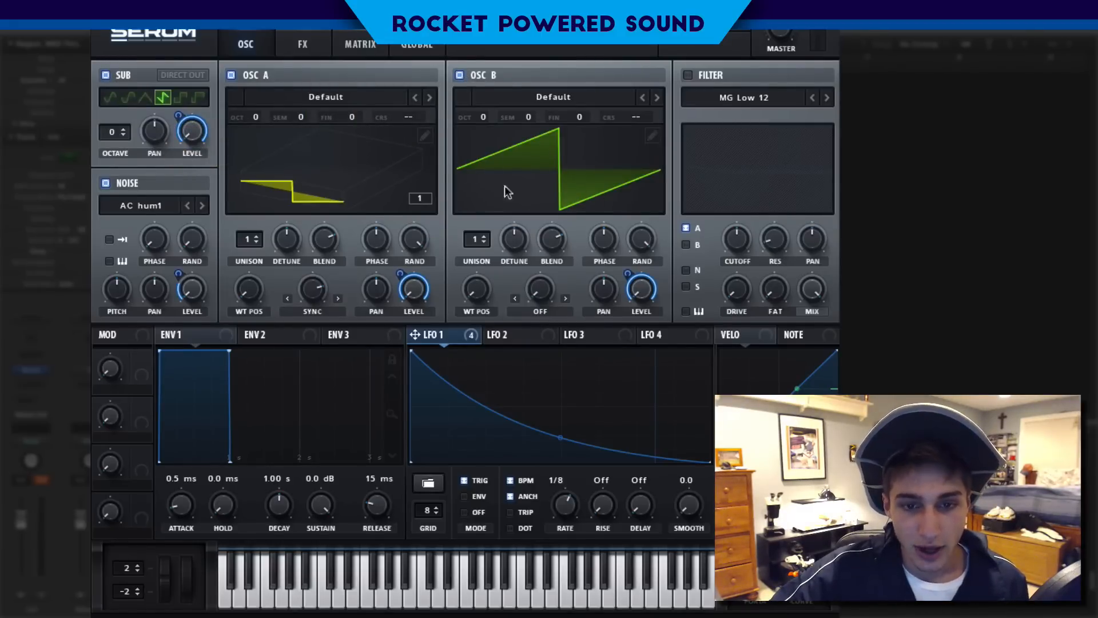
{"action": "left_click", "coordinate": [333, 174]}
- Load the Basic Shapes wavetable from the Analog category into oscillator B
{"action": "left_click", "coordinate": [563, 100]}
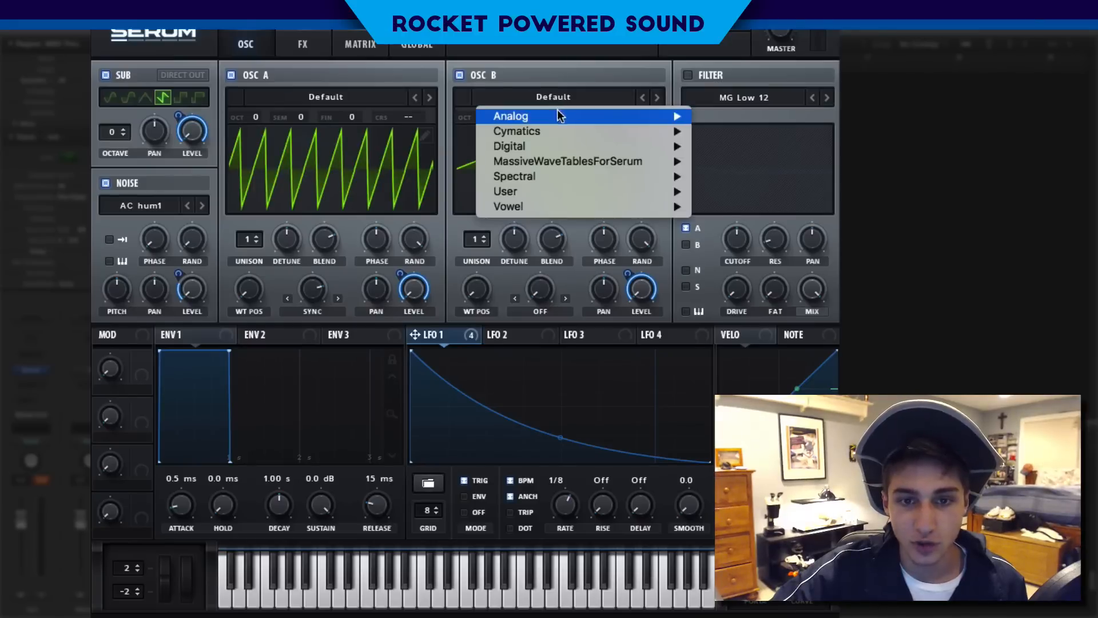
{"action": "mouse_move", "coordinate": [558, 114]}
{"action": "left_click", "coordinate": [770, 190]}
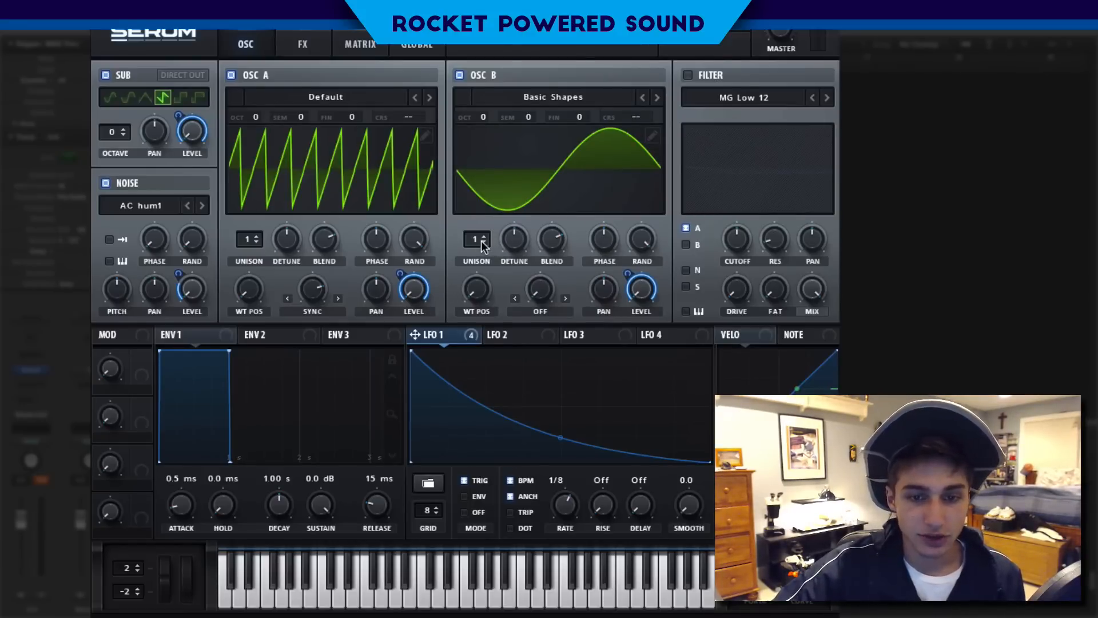
{"action": "left_click_drag", "start_coordinate": [476, 241], "coordinate": [487, 177]}
{"action": "left_click_drag", "start_coordinate": [482, 291], "coordinate": [479, 341]}
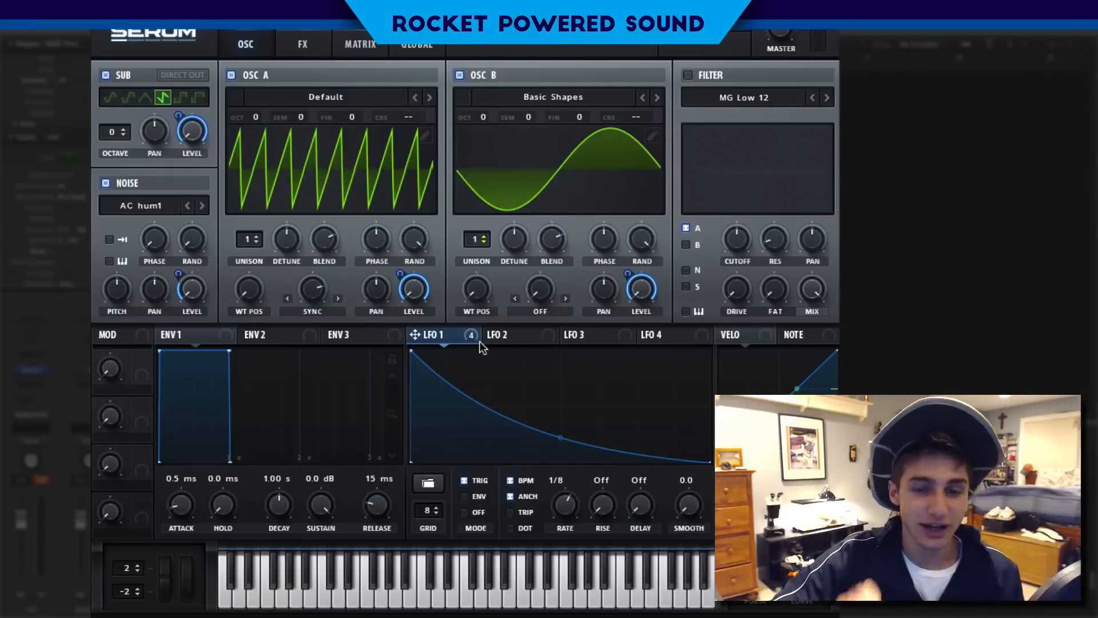
{"action": "mouse_move", "coordinate": [479, 340]}
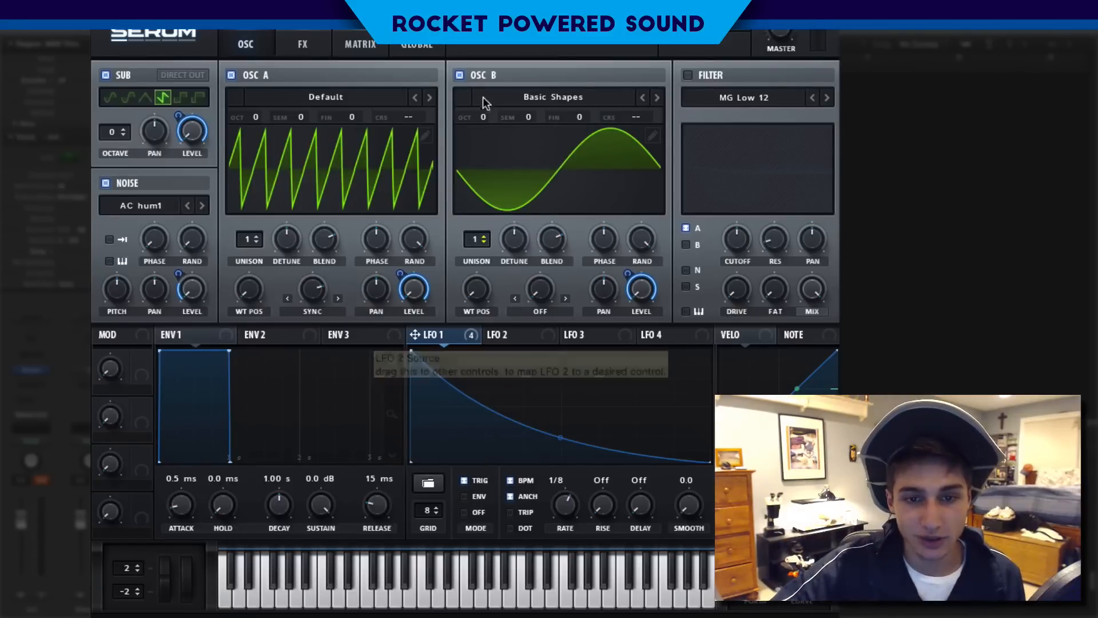
- Raise oscillator B by one octave and set its unison to 6 voices with a reduced detune
{"action": "left_click_drag", "start_coordinate": [488, 103], "coordinate": [489, 93]}
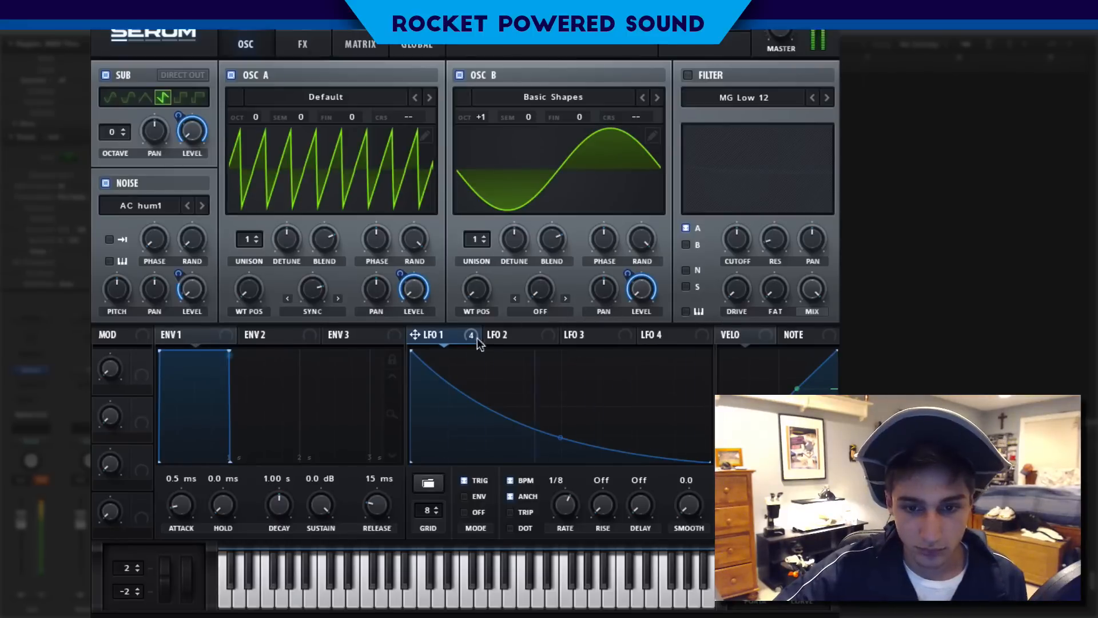
{"action": "mouse_move", "coordinate": [479, 240]}
{"action": "left_mouse_down"}
{"action": "mouse_move", "coordinate": [492, 152]}
{"action": "mouse_move", "coordinate": [501, 233]}
{"action": "mouse_move", "coordinate": [479, 262]}
{"action": "mouse_move", "coordinate": [485, 252]}
{"action": "left_mouse_up"}
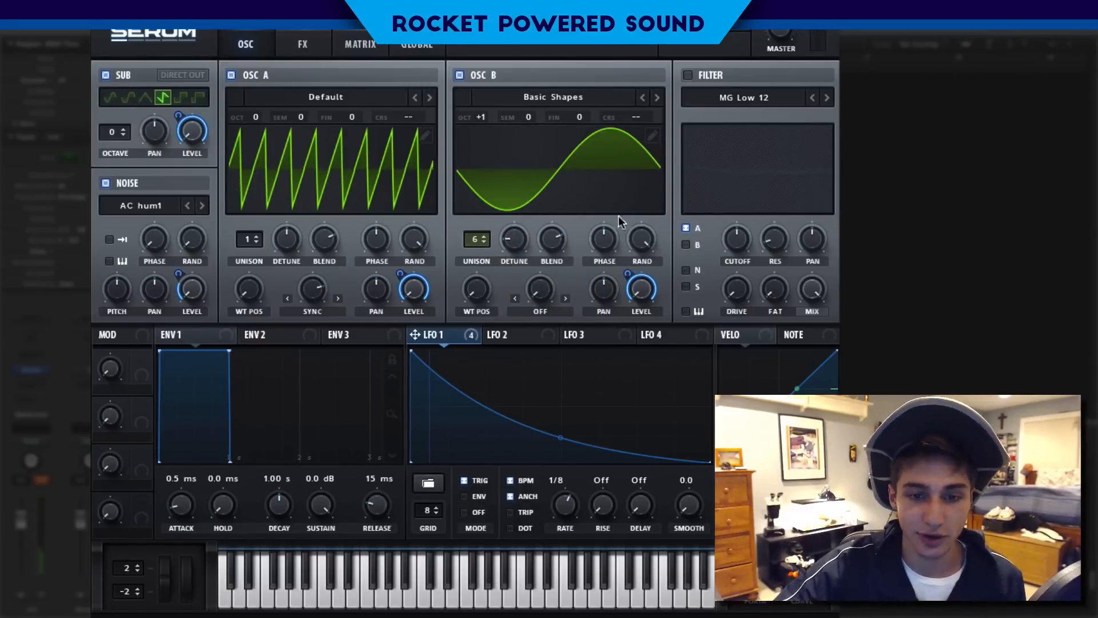
{"action": "mouse_move", "coordinate": [470, 252]}
{"action": "left_mouse_down"}
{"action": "mouse_move", "coordinate": [448, 351]}
{"action": "mouse_move", "coordinate": [467, 239]}
{"action": "left_mouse_up"}
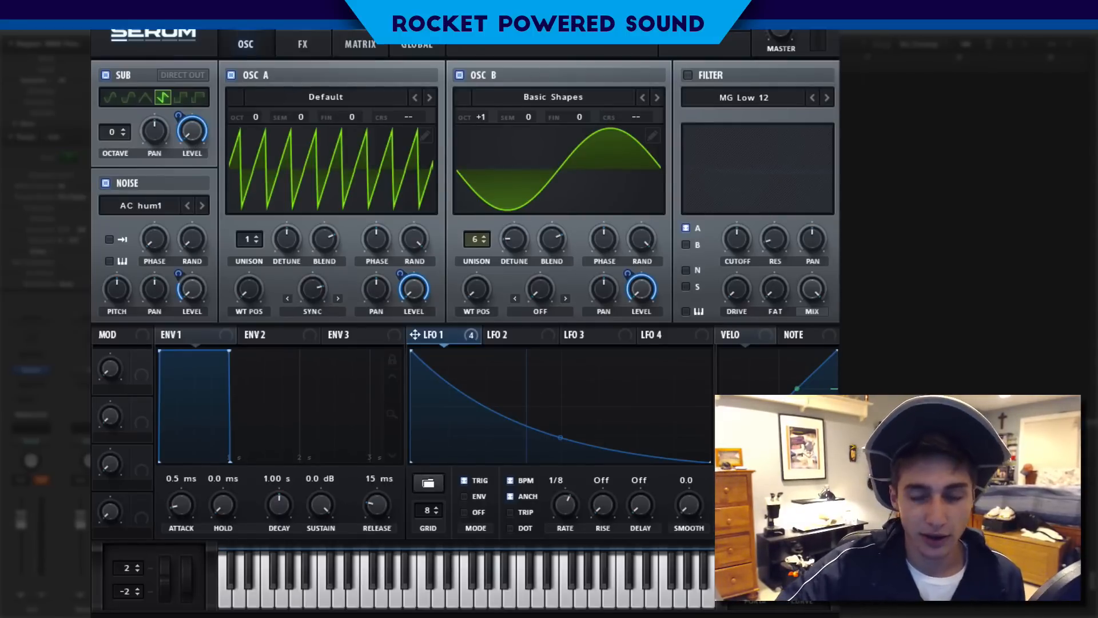
- Turn on the MG Low 12 filter, add oscillator B and the sub to its routing, and lower the cutoff
{"action": "left_click", "coordinate": [689, 75]}
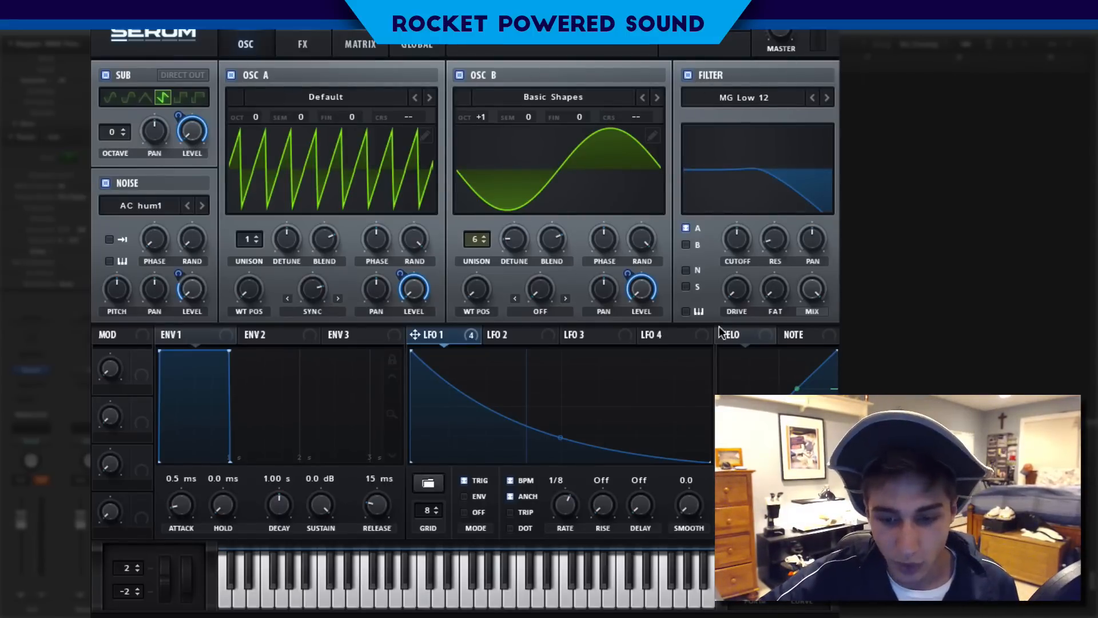
{"action": "mouse_move", "coordinate": [747, 239]}
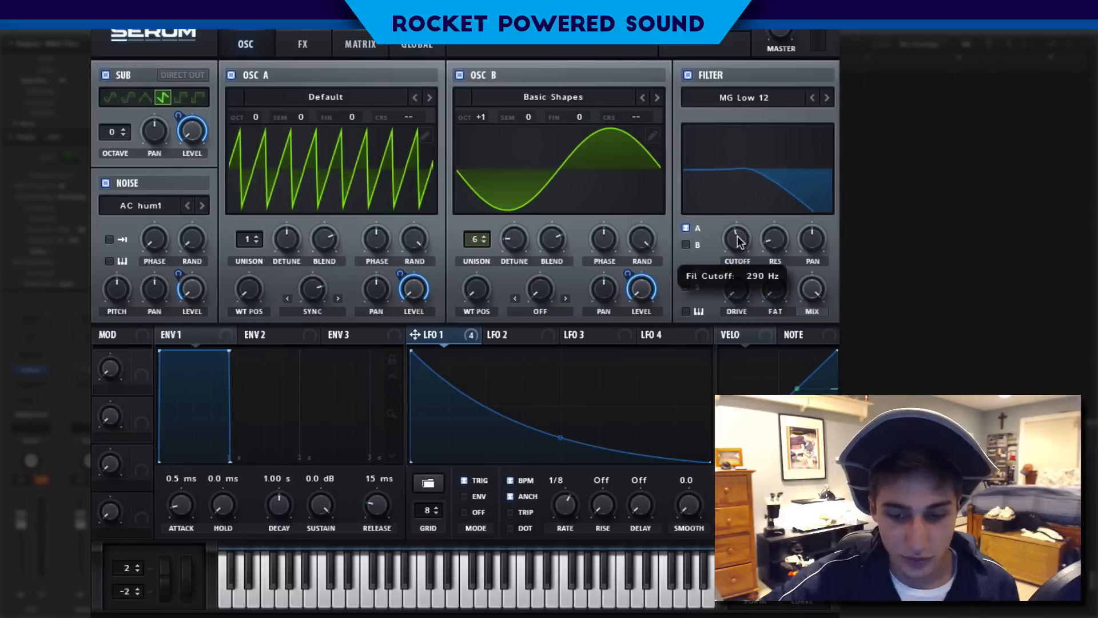
{"action": "left_click", "coordinate": [685, 245]}
{"action": "left_click", "coordinate": [687, 287]}
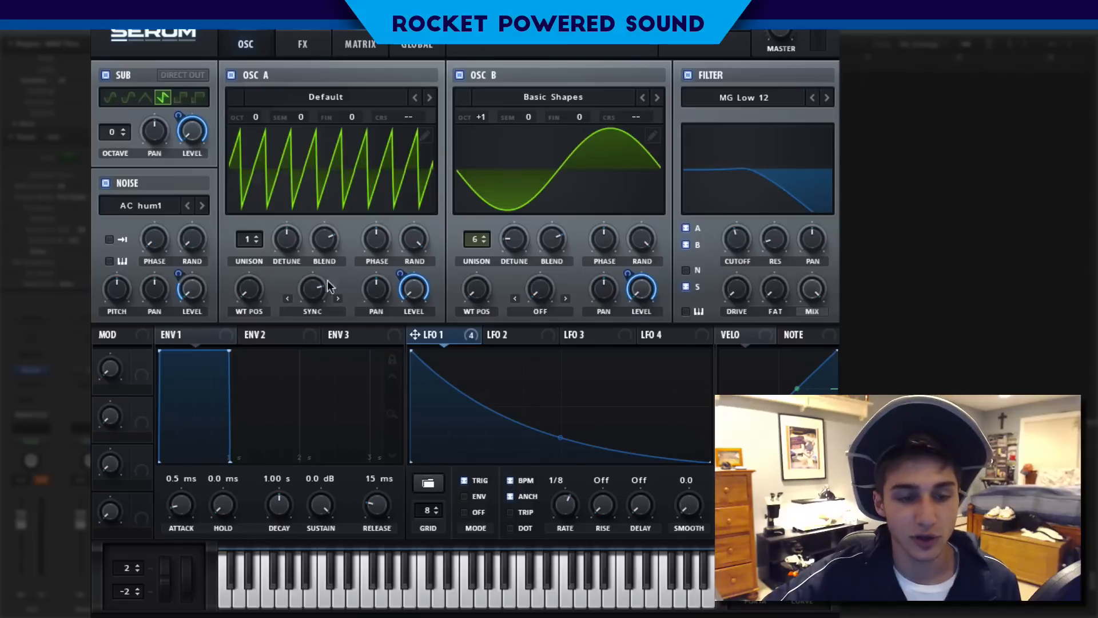
{"action": "left_click_drag", "start_coordinate": [737, 239], "coordinate": [720, 252]}
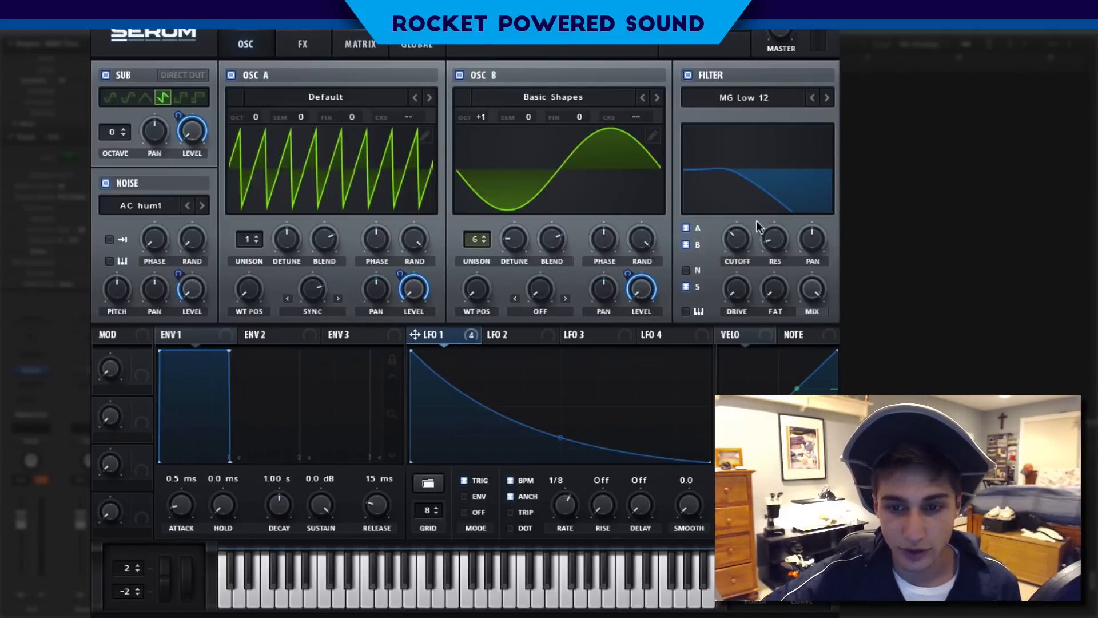
- Assign LFO 1 to the filter cutoff, adjust the modulation amount, and turn the resonance down
{"action": "left_click_drag", "start_coordinate": [459, 337], "coordinate": [741, 234]}
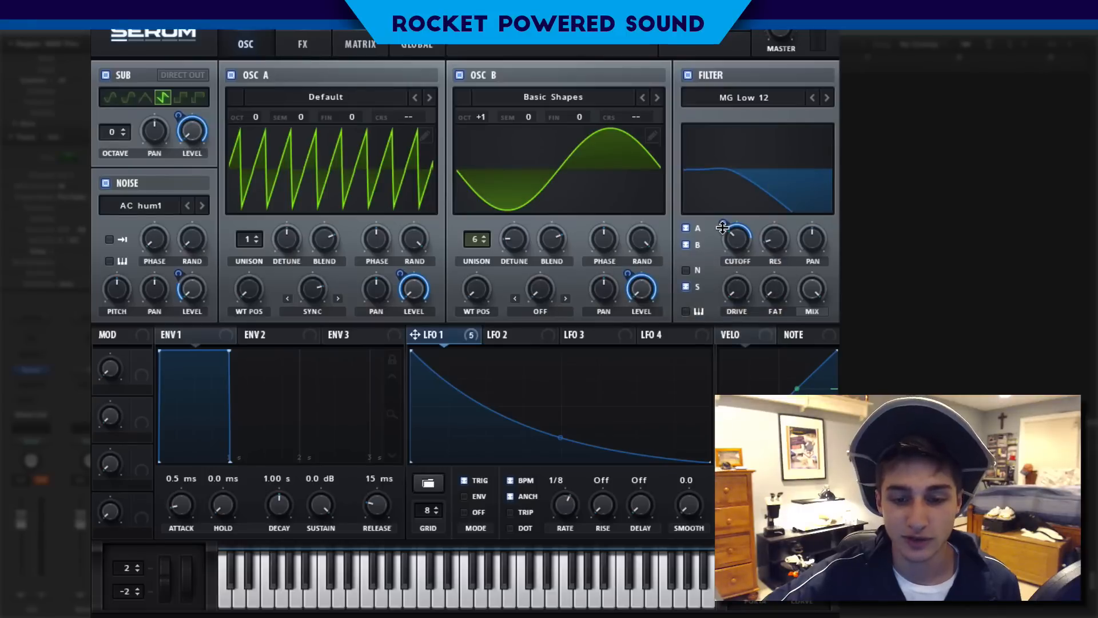
{"action": "left_click_drag", "start_coordinate": [723, 227], "coordinate": [722, 225]}
{"action": "mouse_move", "coordinate": [774, 241]}
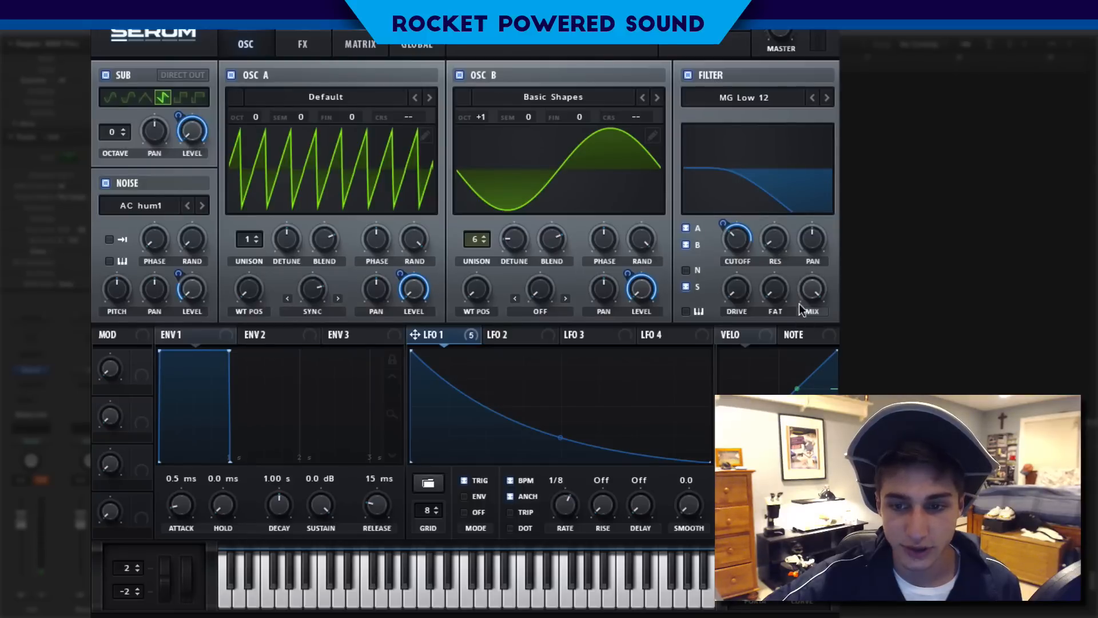
- Set the filter mix to about 51%
{"action": "mouse_move", "coordinate": [806, 292]}
{"action": "left_click_drag", "start_coordinate": [807, 292], "coordinate": [760, 334]}
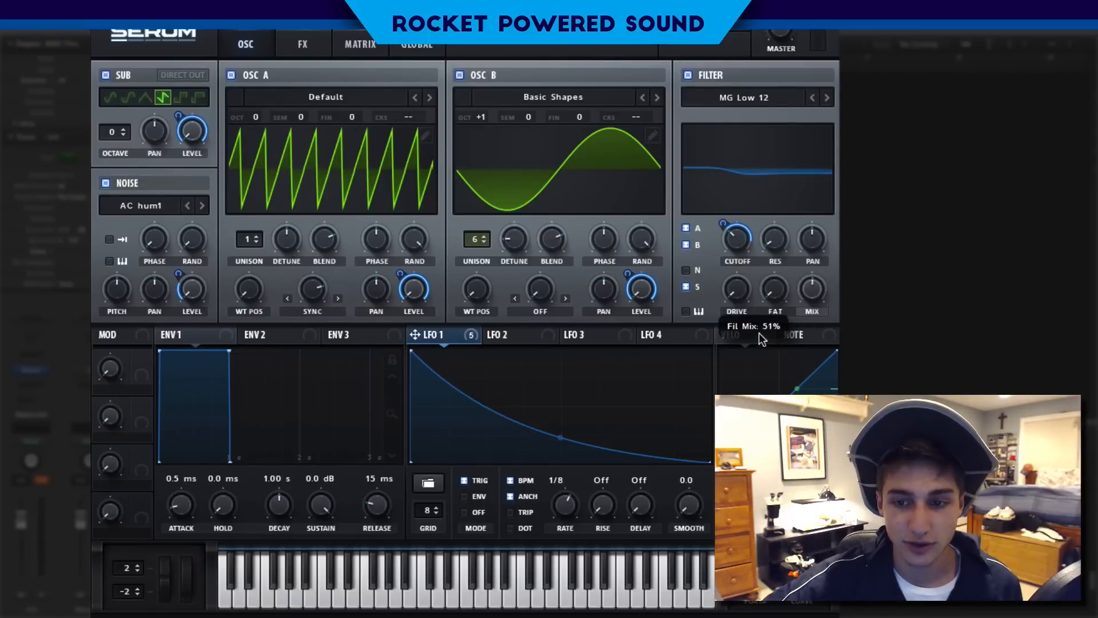
{"action": "mouse_move", "coordinate": [812, 302]}
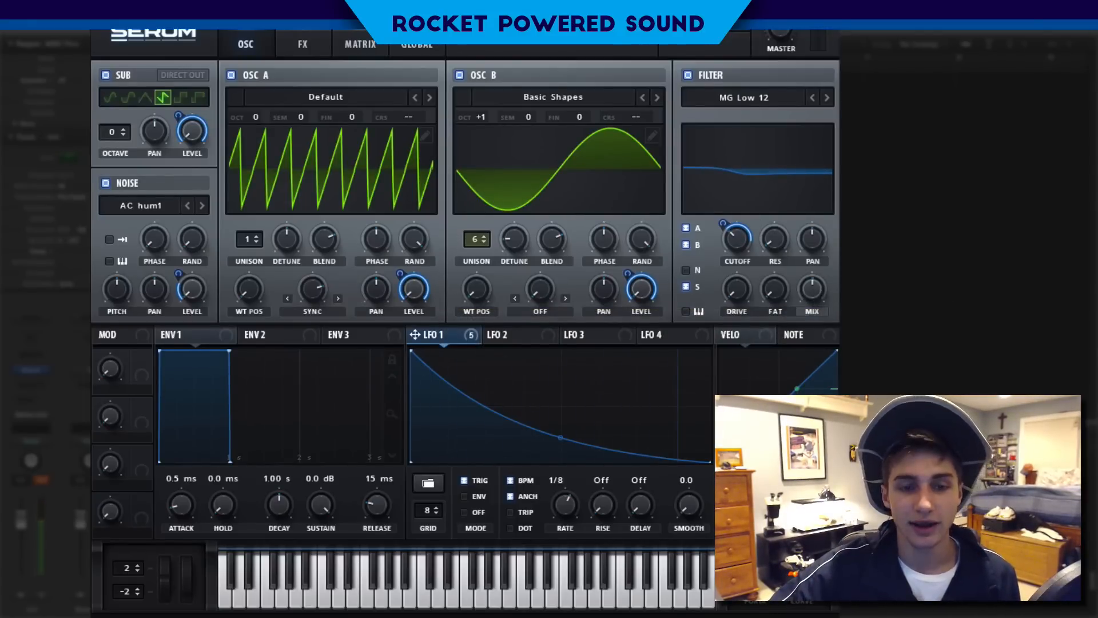
- Enable the Hyper/Dimension effect, lower the Hyper mix, turn the Dimension size down to minimum and raise the Dimension mix
{"action": "left_click", "coordinate": [300, 39]}
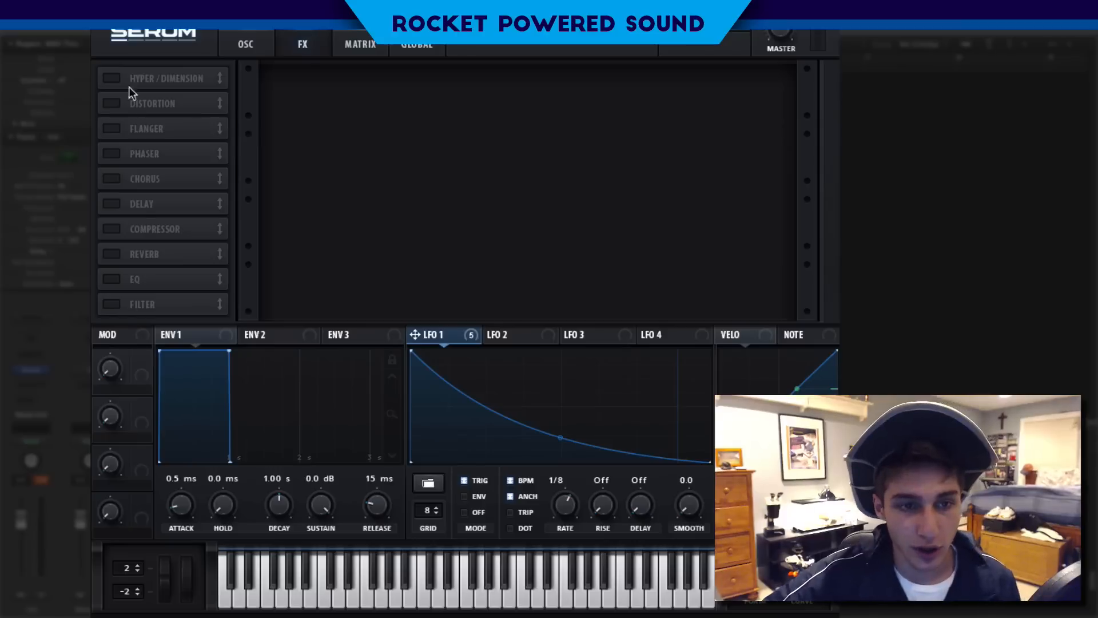
{"action": "left_click", "coordinate": [111, 77]}
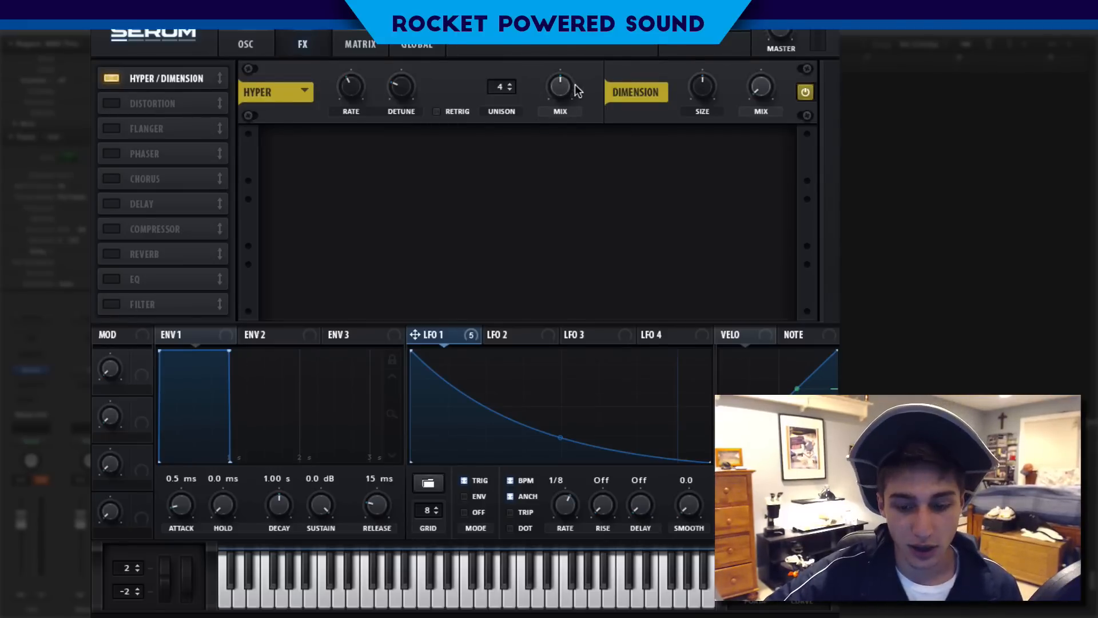
{"action": "left_click_drag", "start_coordinate": [564, 89], "coordinate": [548, 98]}
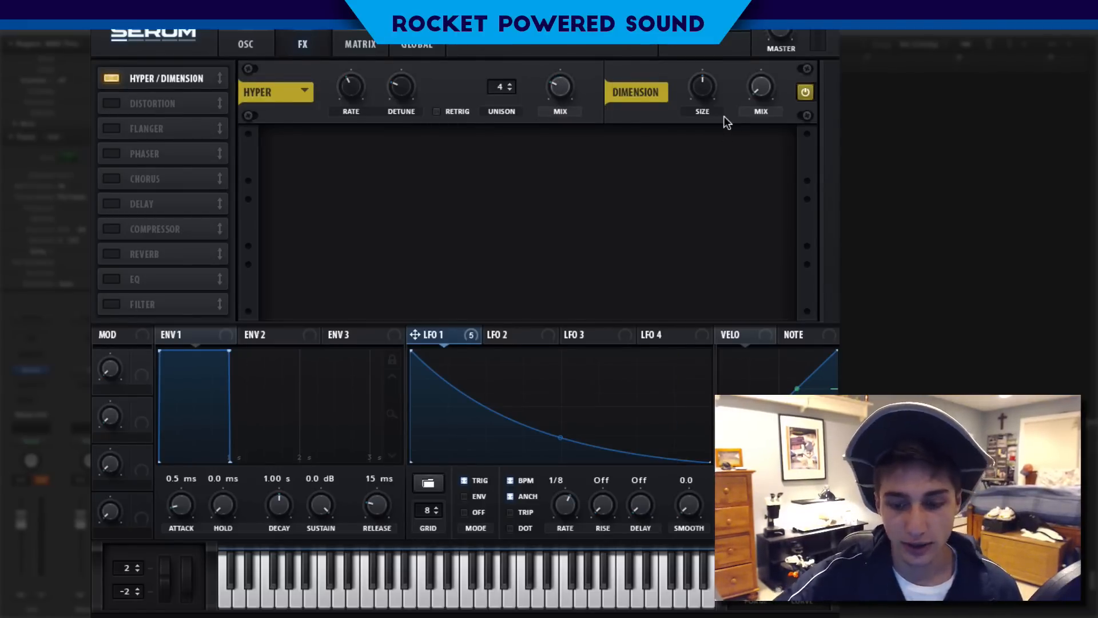
{"action": "left_click_drag", "start_coordinate": [702, 86], "coordinate": [650, 121]}
{"action": "left_click_drag", "start_coordinate": [761, 87], "coordinate": [761, 74]}
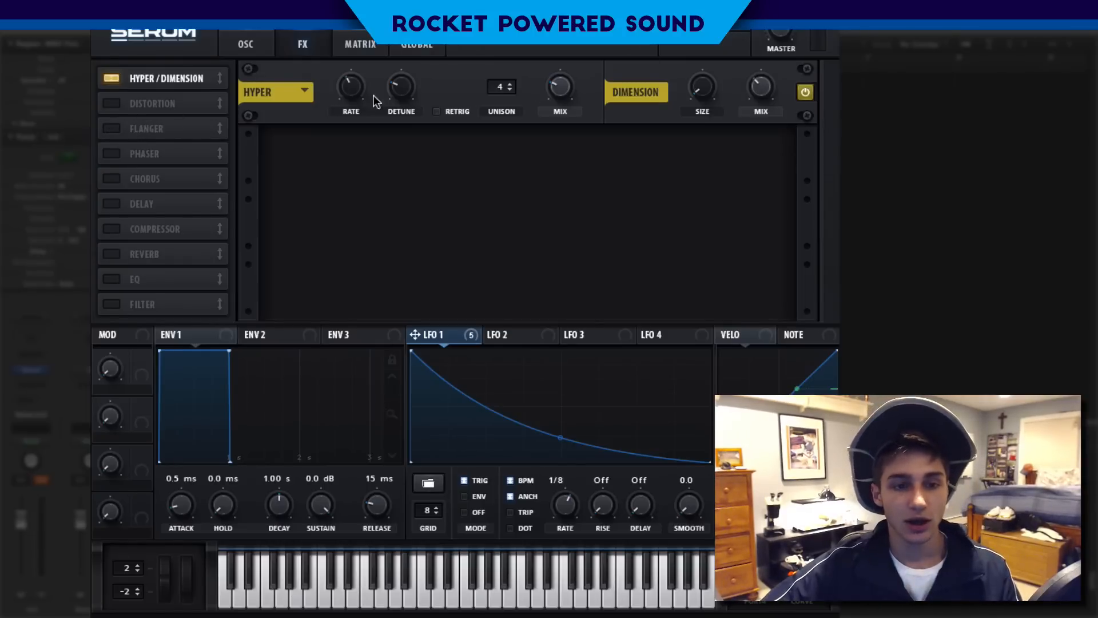
{"action": "left_click_drag", "start_coordinate": [703, 87], "coordinate": [656, 215]}
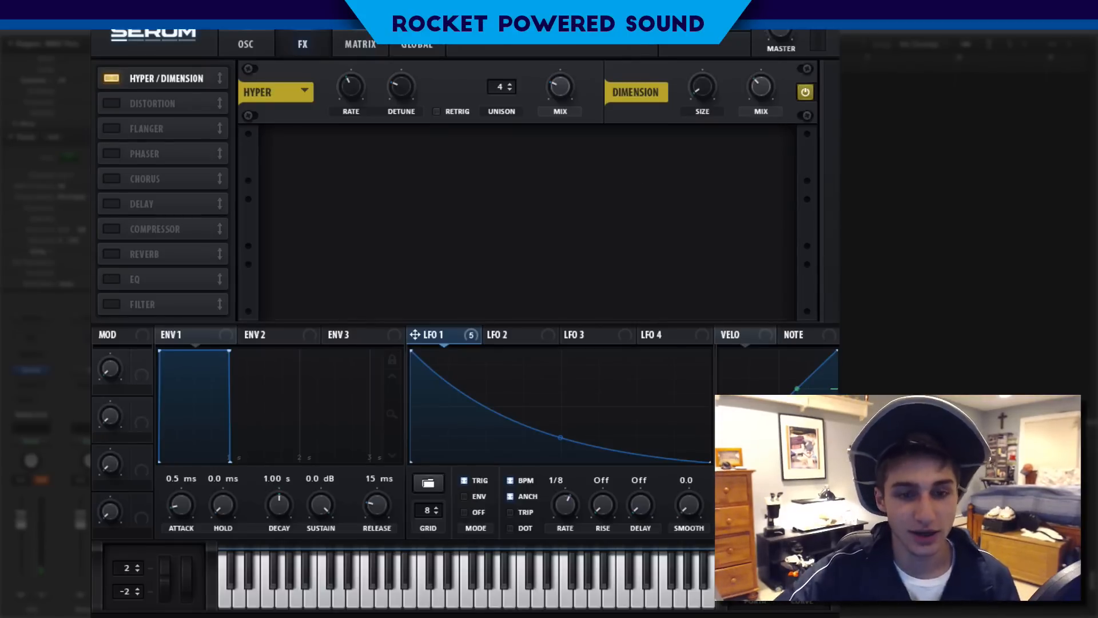
- Enable the Tube distortion effect and raise its drive
{"action": "left_click", "coordinate": [111, 103]}
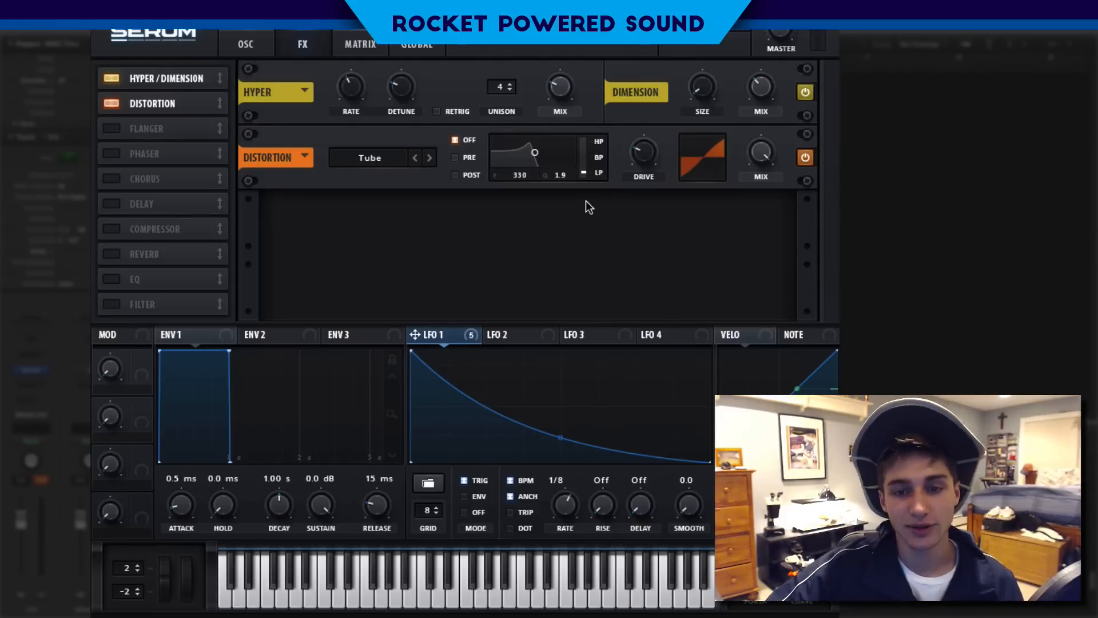
{"action": "left_click_drag", "start_coordinate": [647, 155], "coordinate": [677, 83]}
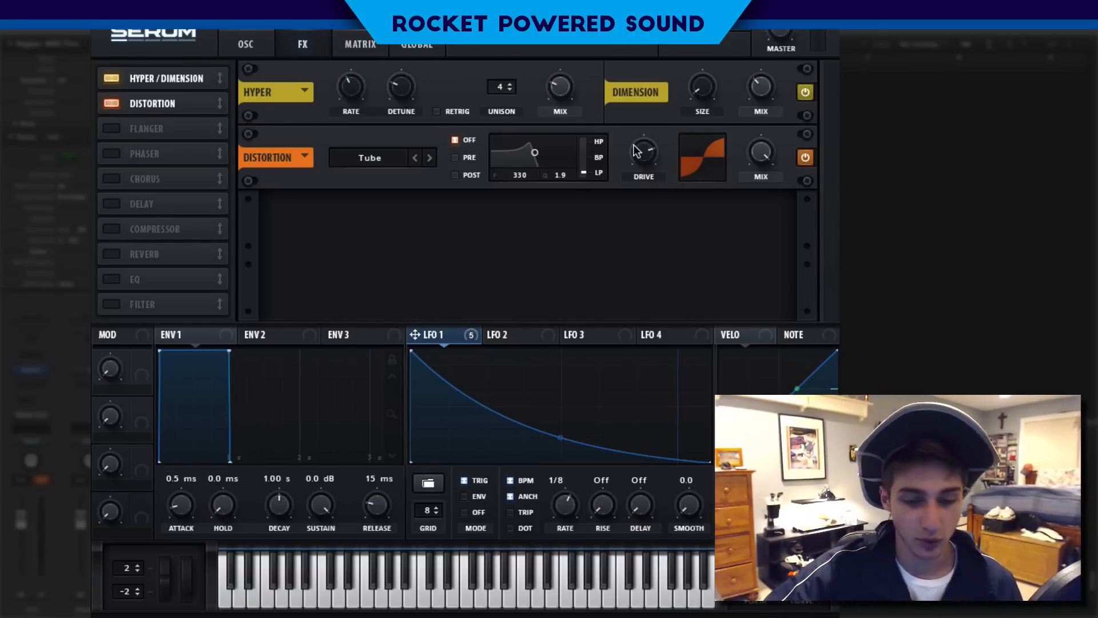
- Enable the compressor in multiband mode with increased gain, and turn on the Hall reverb
{"action": "left_click", "coordinate": [108, 229]}
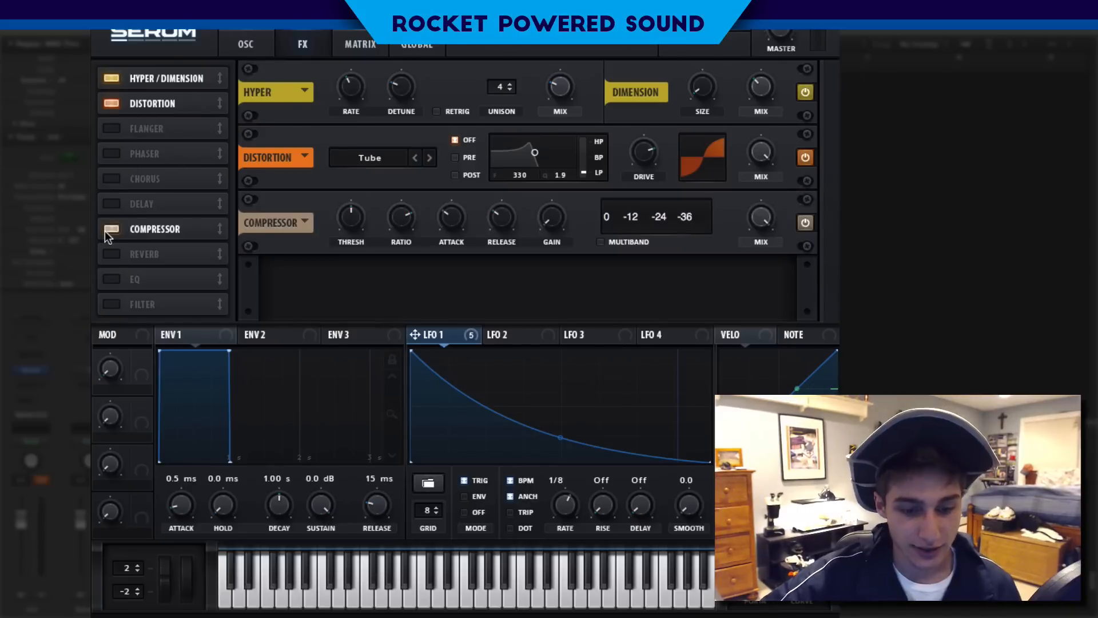
{"action": "left_click", "coordinate": [600, 241]}
{"action": "left_click_drag", "start_coordinate": [550, 216], "coordinate": [558, 160]}
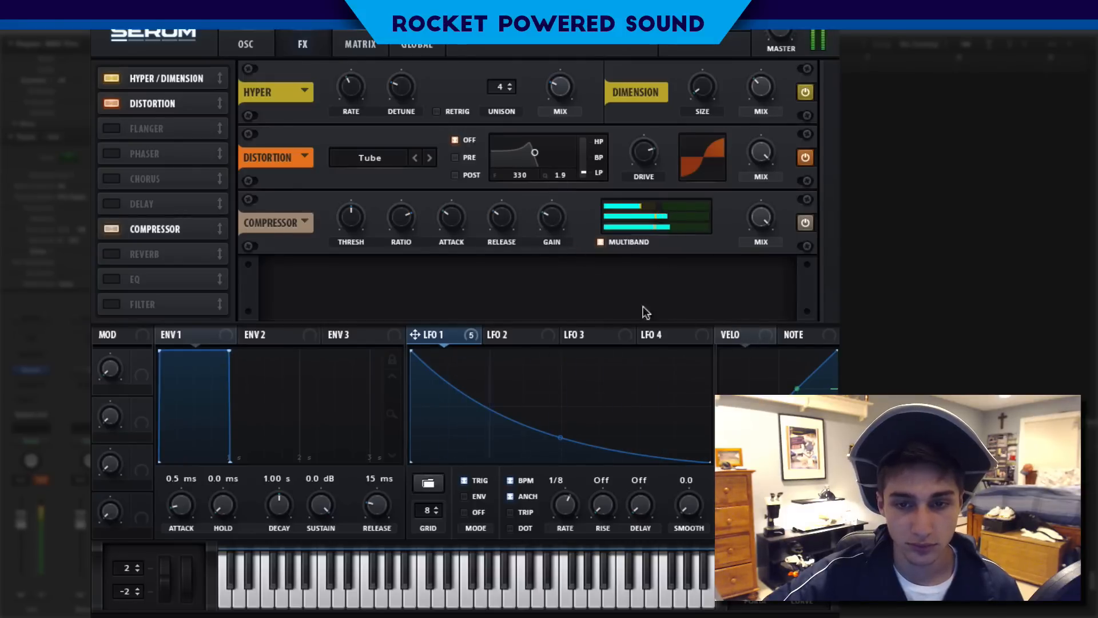
{"action": "left_click", "coordinate": [115, 257]}
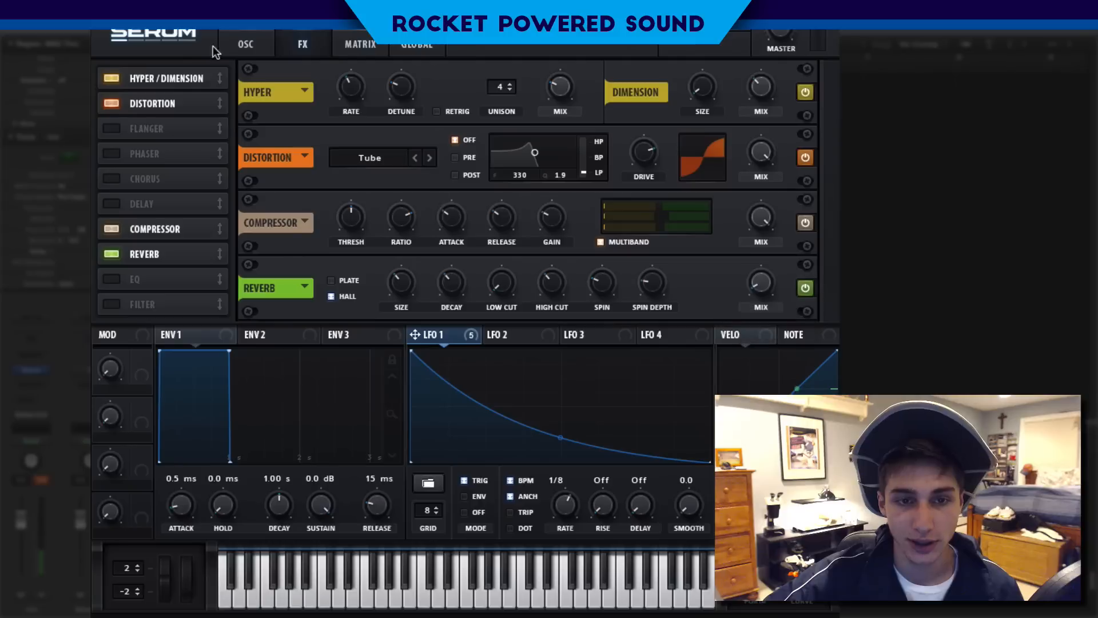
- Shape LFO 2 as a steep drop from full level to zero at the very start of its cycle, and set its mode to Trig
{"action": "left_click", "coordinate": [360, 45]}
{"action": "left_click", "coordinate": [514, 335]}
{"action": "left_click_drag", "start_coordinate": [560, 349], "coordinate": [160, 338]}
{"action": "double_click", "coordinate": [544, 448]}
{"action": "left_click_drag", "start_coordinate": [544, 448], "coordinate": [443, 533]}
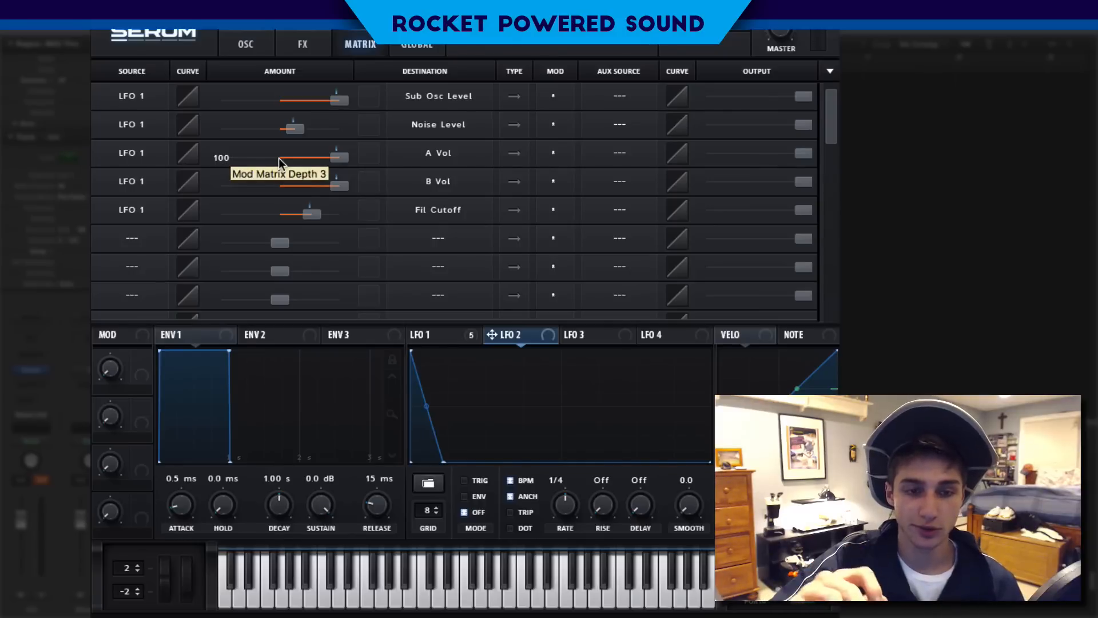
{"action": "left_click", "coordinate": [155, 238]}
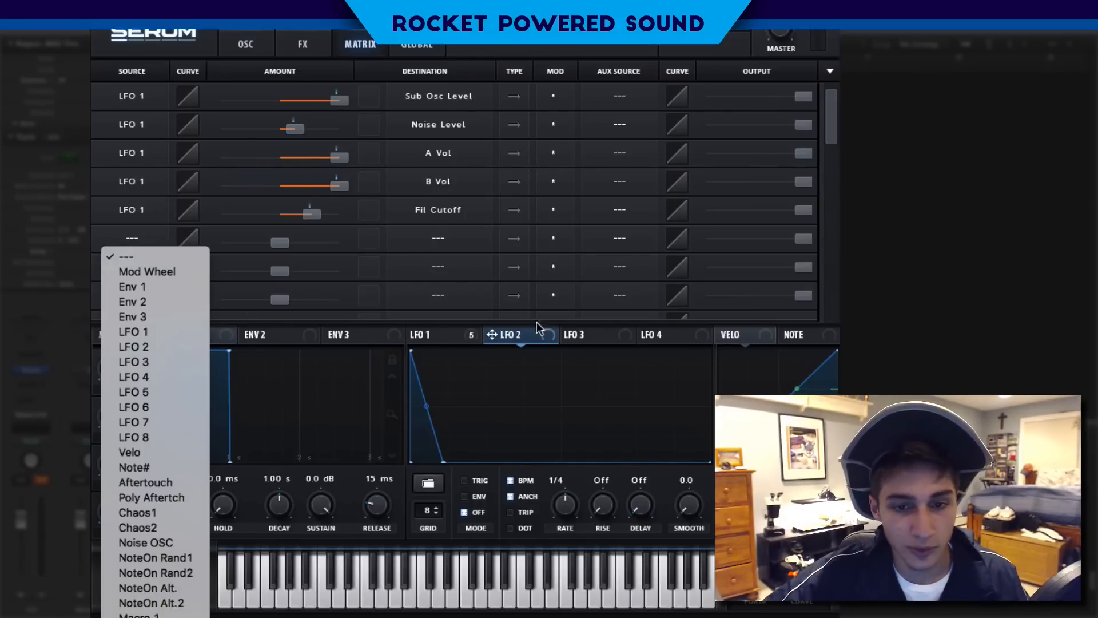
{"action": "left_click", "coordinate": [531, 400]}
{"action": "left_click", "coordinate": [464, 480]}
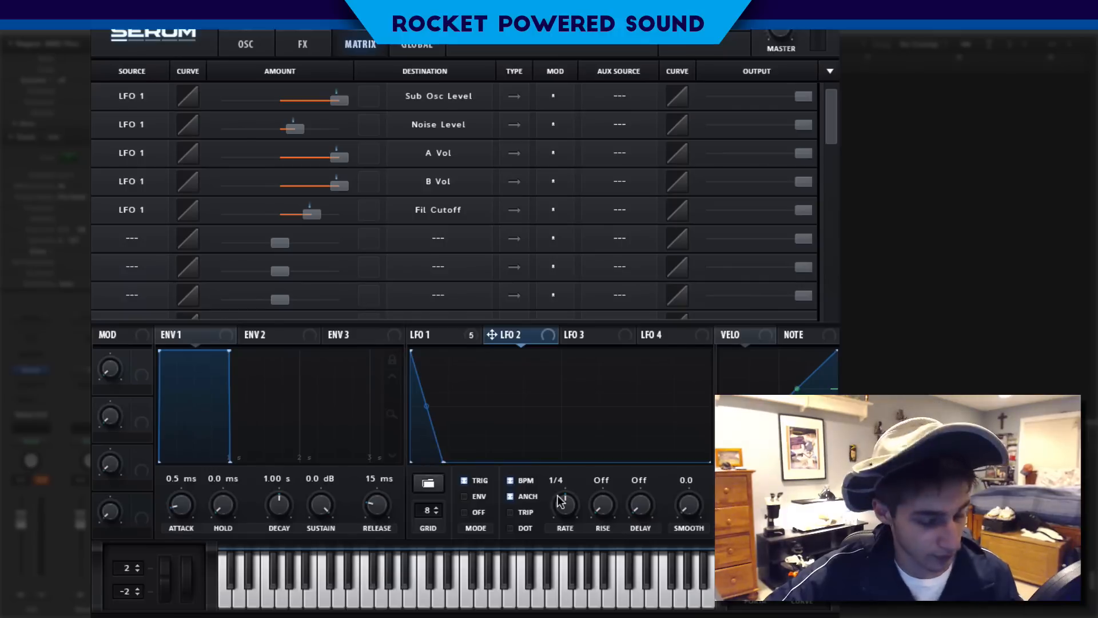
- Add a modulation matrix entry in the first empty row with LFO 2 as source and Mast.Tun as destination
{"action": "left_click", "coordinate": [143, 235]}
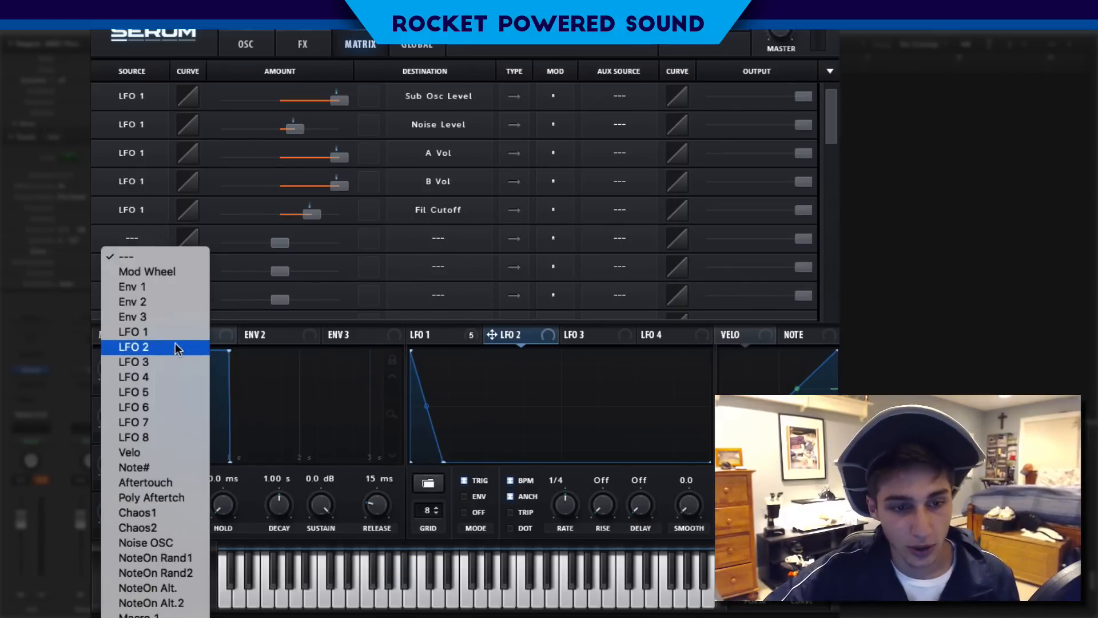
{"action": "left_click", "coordinate": [133, 347]}
{"action": "left_click", "coordinate": [438, 238]}
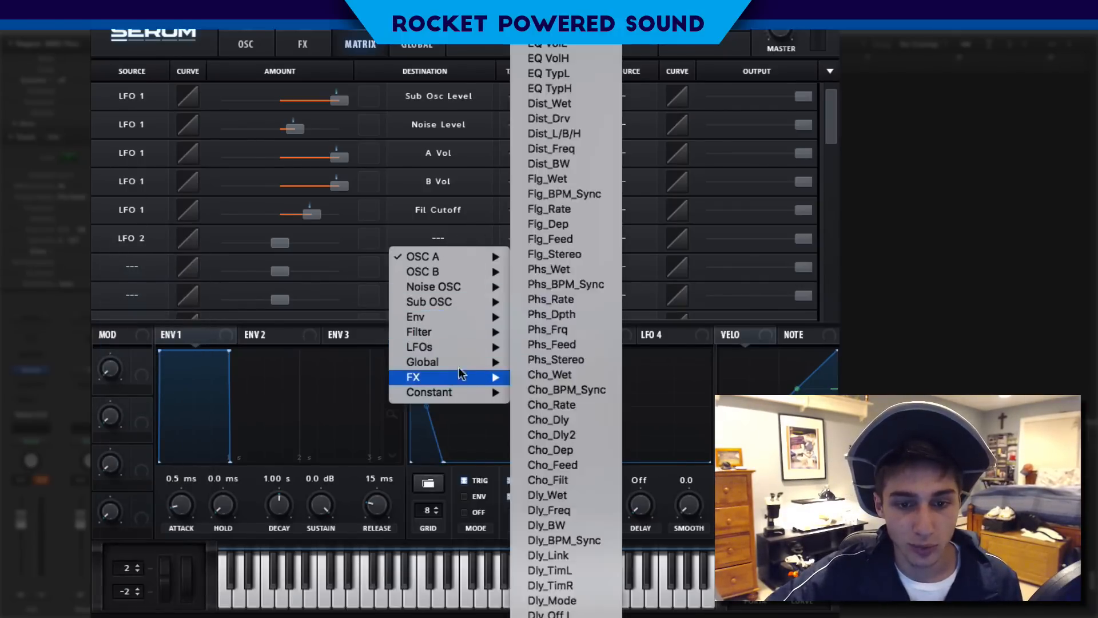
{"action": "left_click", "coordinate": [518, 365]}
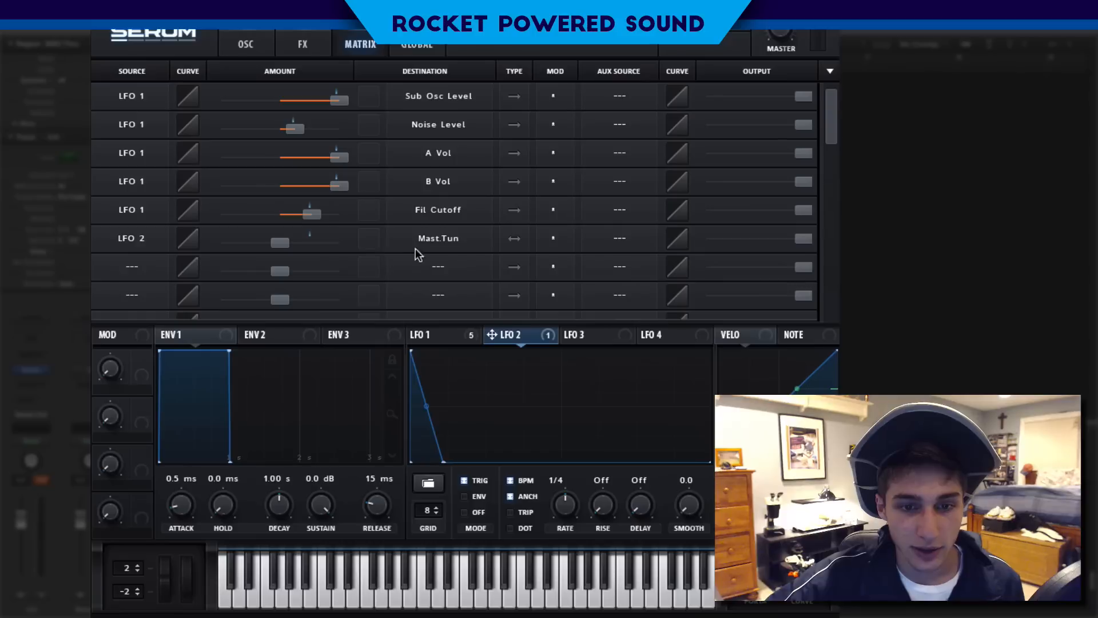
- Enter 12 st as the modulation amount from LFO 2 to Mast.Tun
{"action": "left_click", "coordinate": [417, 44]}
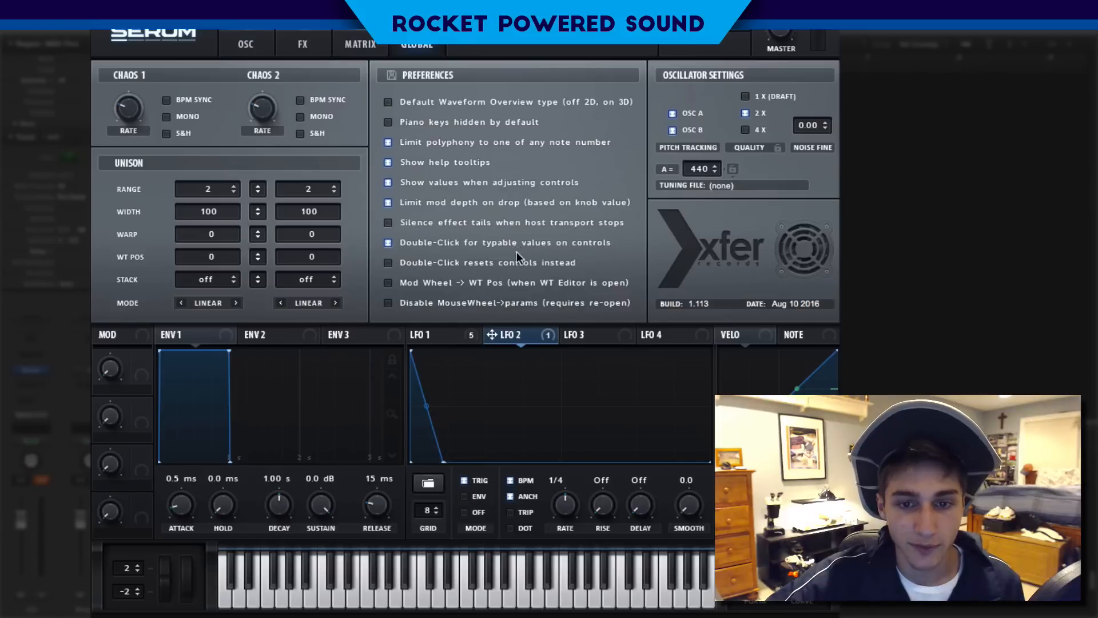
{"action": "left_click", "coordinate": [361, 44]}
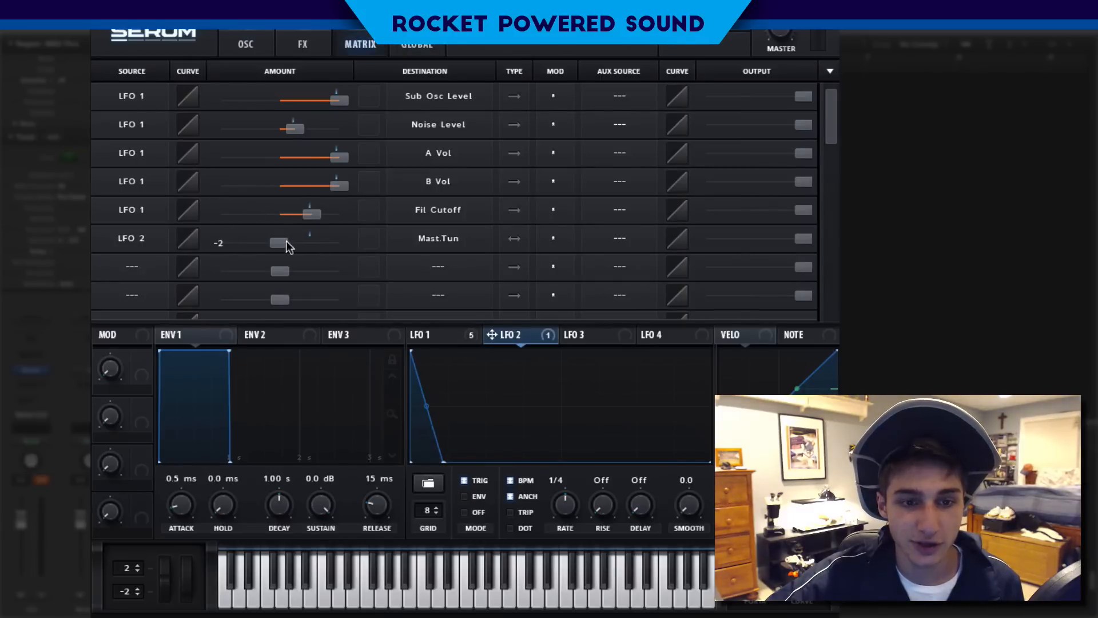
{"action": "double_click", "coordinate": [287, 244]}
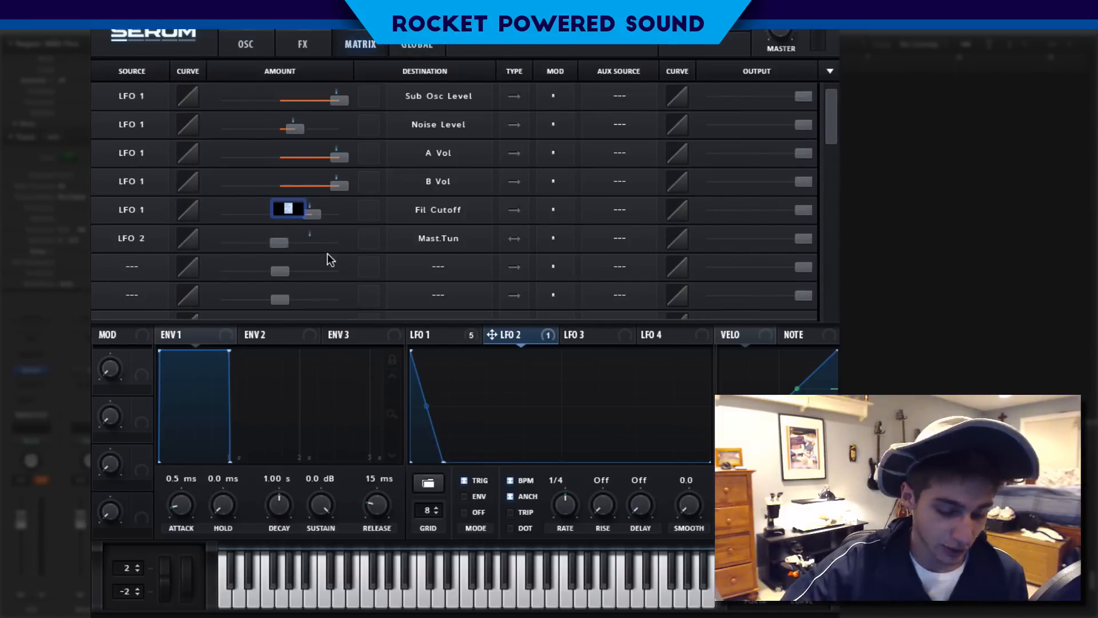
{"action": "type", "text": "12"}
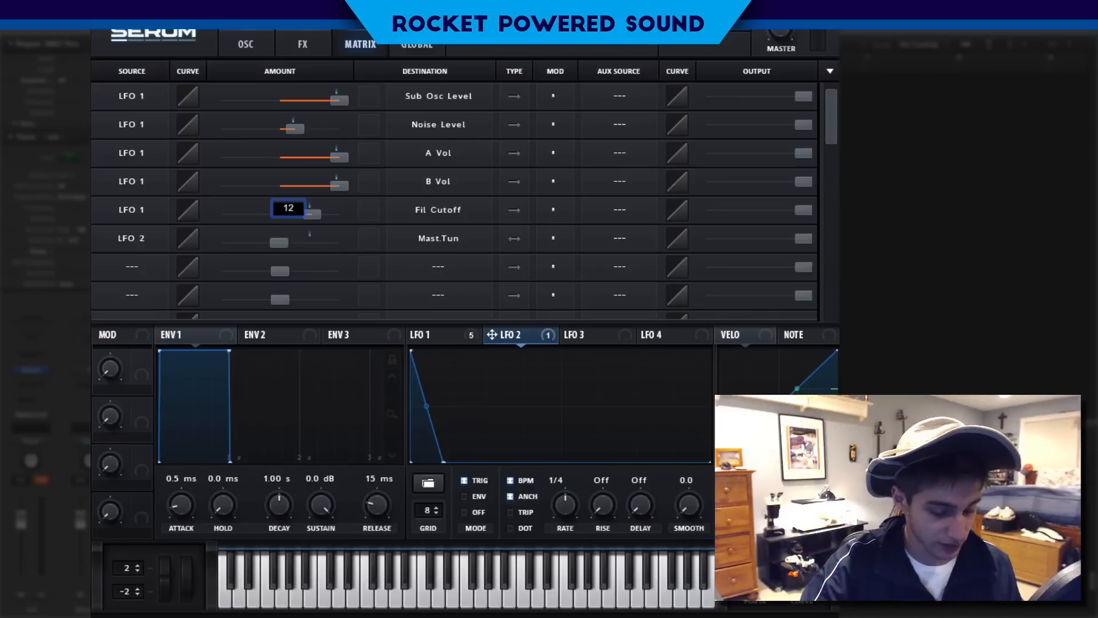
{"action": "type", "text": " st"}
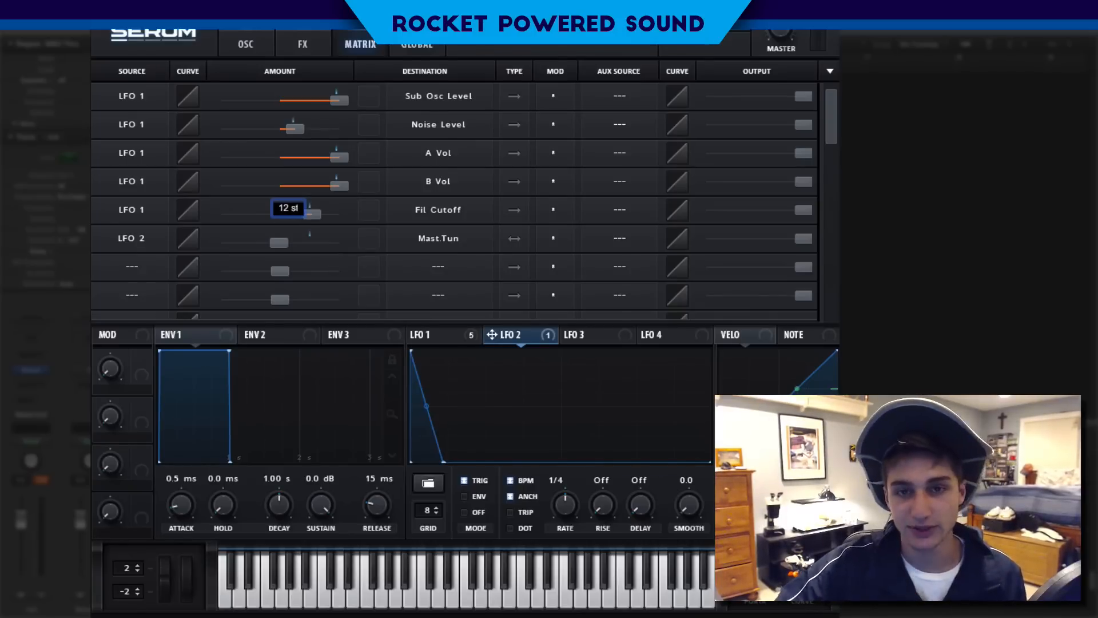
{"action": "key", "text": "Return"}
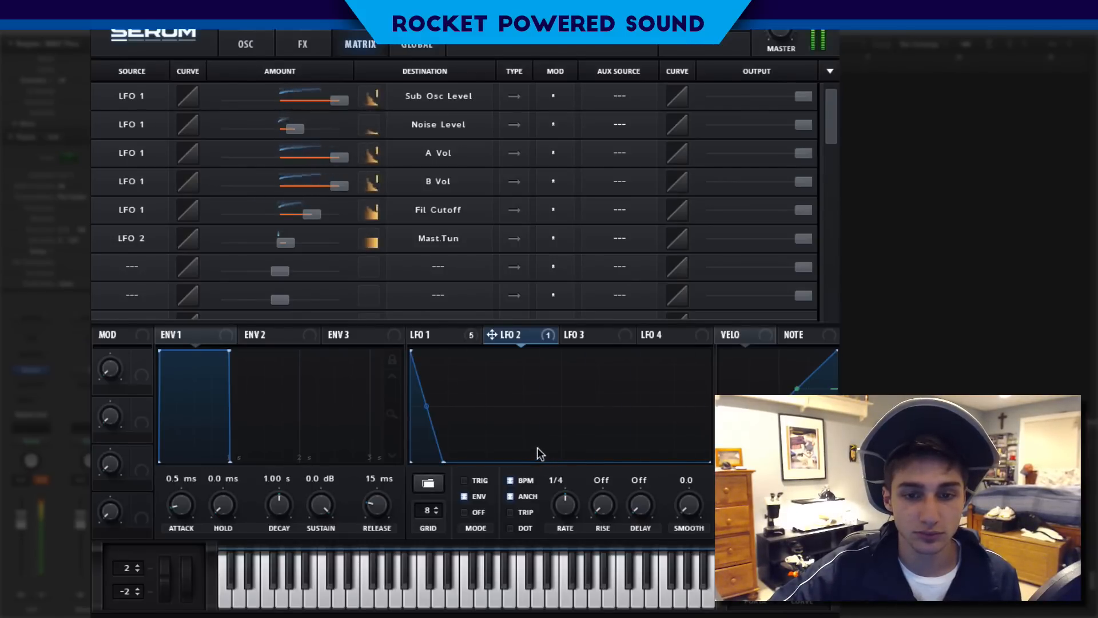
- Reduce the LFO 2 modulation amount on Mast.Tun to slightly below zero, and return to the oscillator view
{"action": "mouse_move", "coordinate": [296, 247]}
{"action": "left_click_drag", "start_coordinate": [296, 247], "coordinate": [284, 243]}
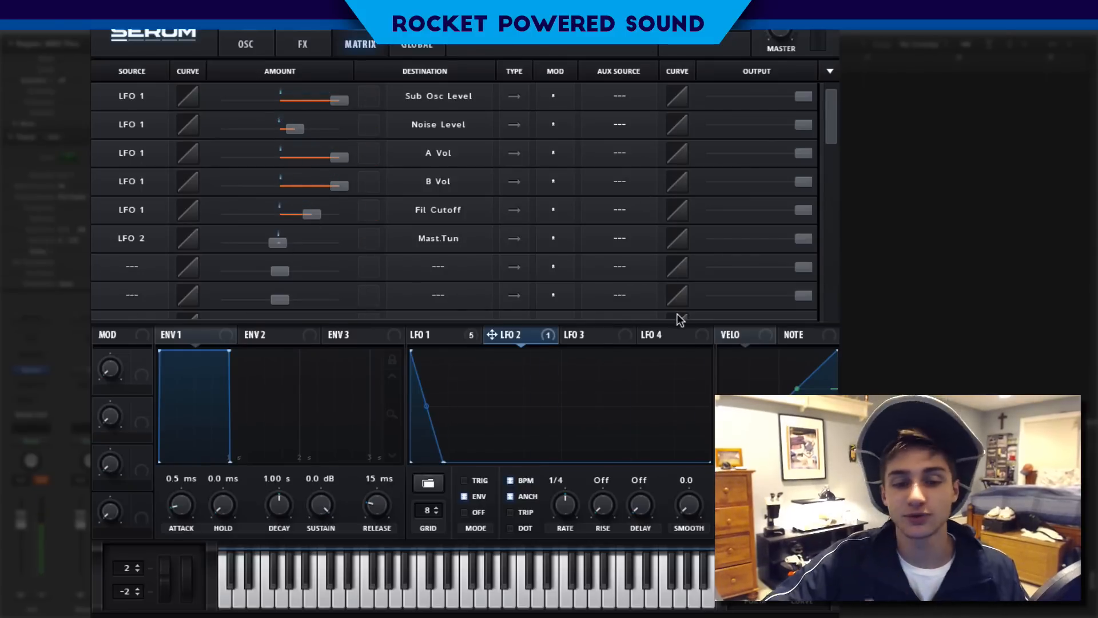
{"action": "left_click", "coordinate": [250, 43]}
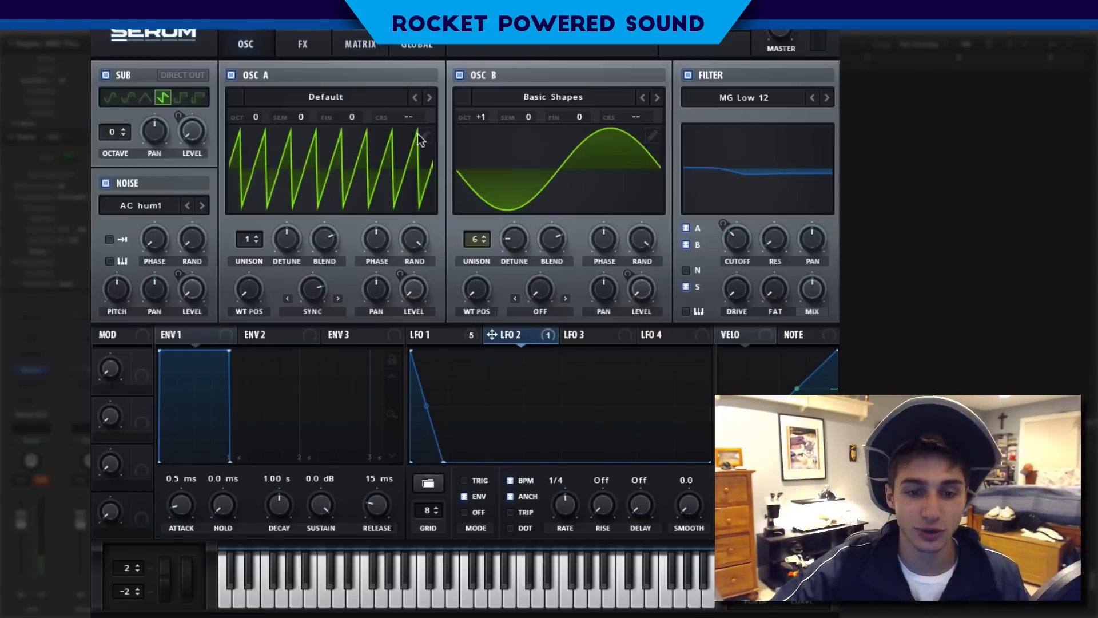